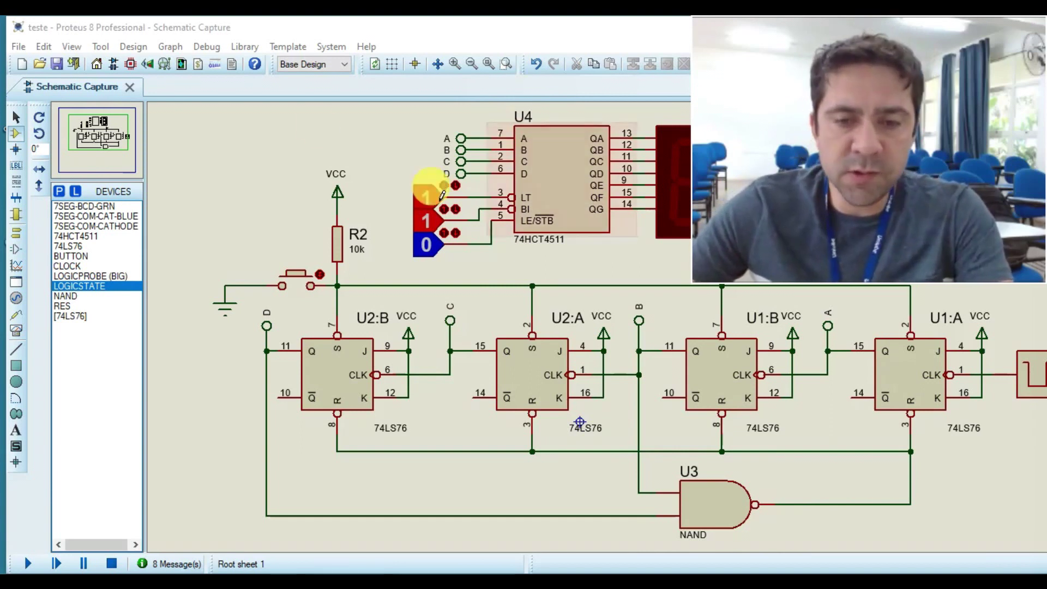
Step: Examine the four 74LS76 JK flip-flops, their VCC-tied J and K inputs, and the output terminals between them
scroll(543, 285, down, 4)
scroll(592, 311, up, 4)
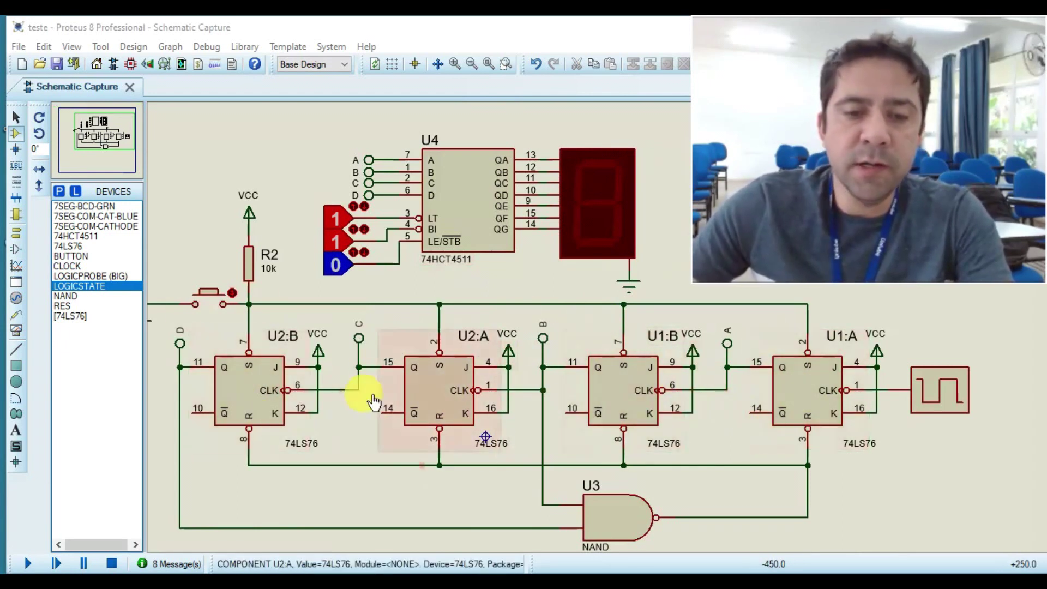
click(800, 406)
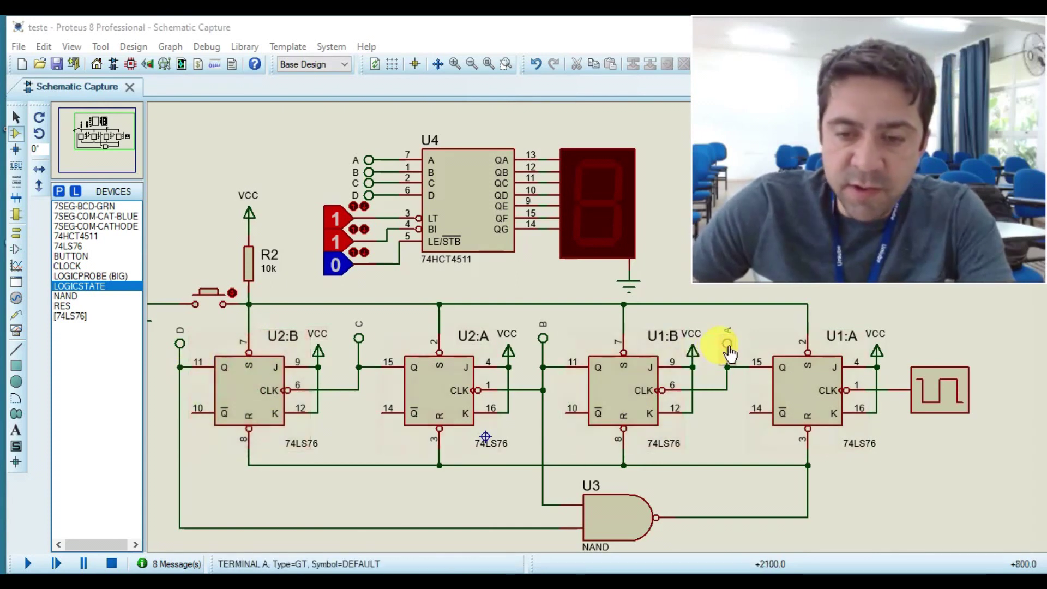
scroll(730, 360, up, 3)
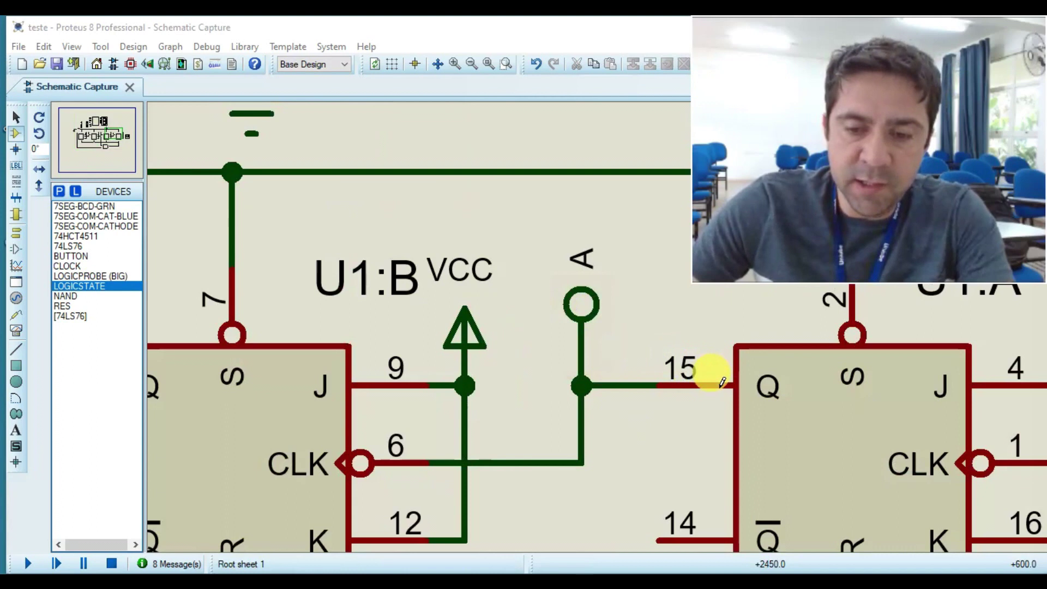
scroll(723, 381, down, 4)
scroll(461, 334, up, 3)
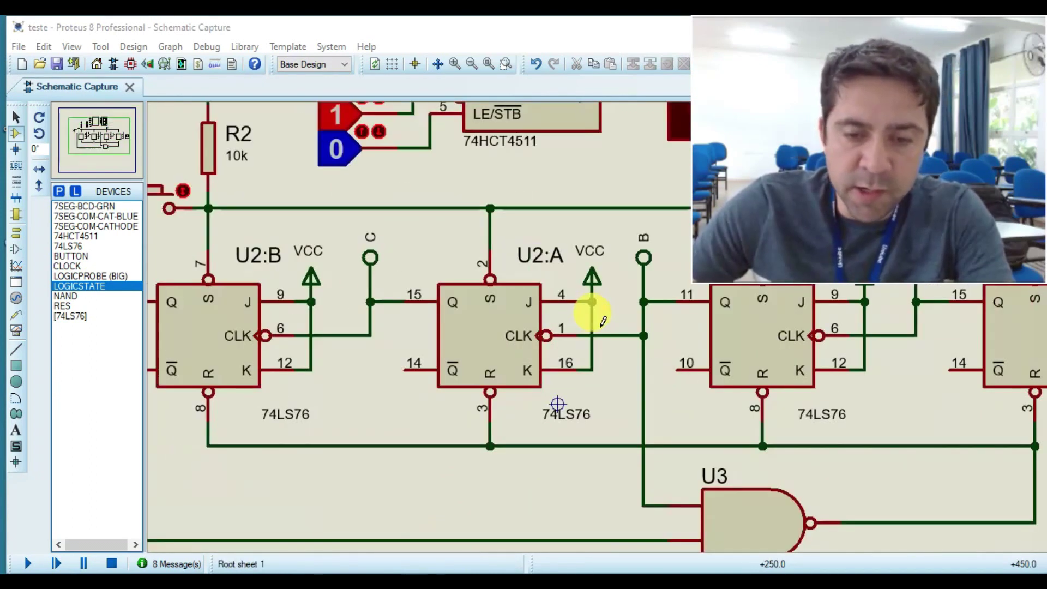
scroll(603, 321, down, 1)
scroll(743, 292, up, 1)
scroll(589, 304, down, 2)
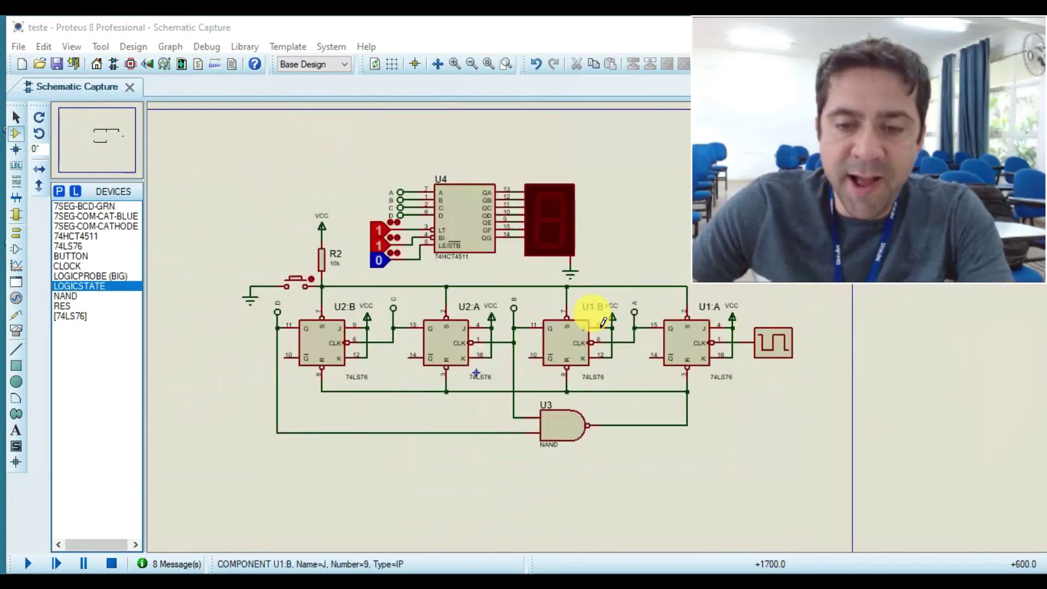
Step: Examine the clock source on U1:A and how its Q output drives the clock input of U1:B
scroll(689, 339, up, 1)
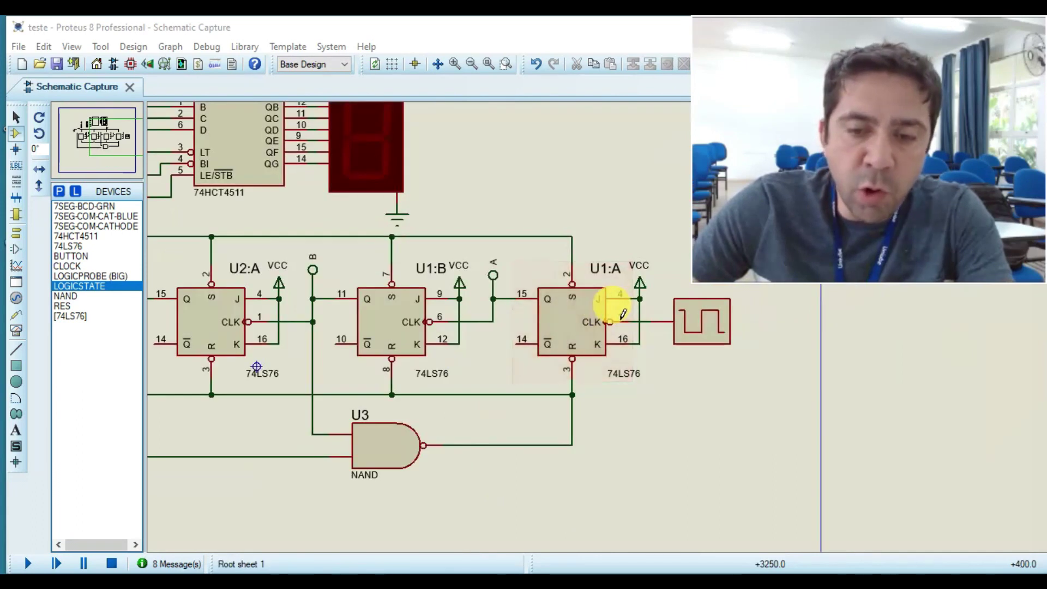
scroll(600, 326, up, 3)
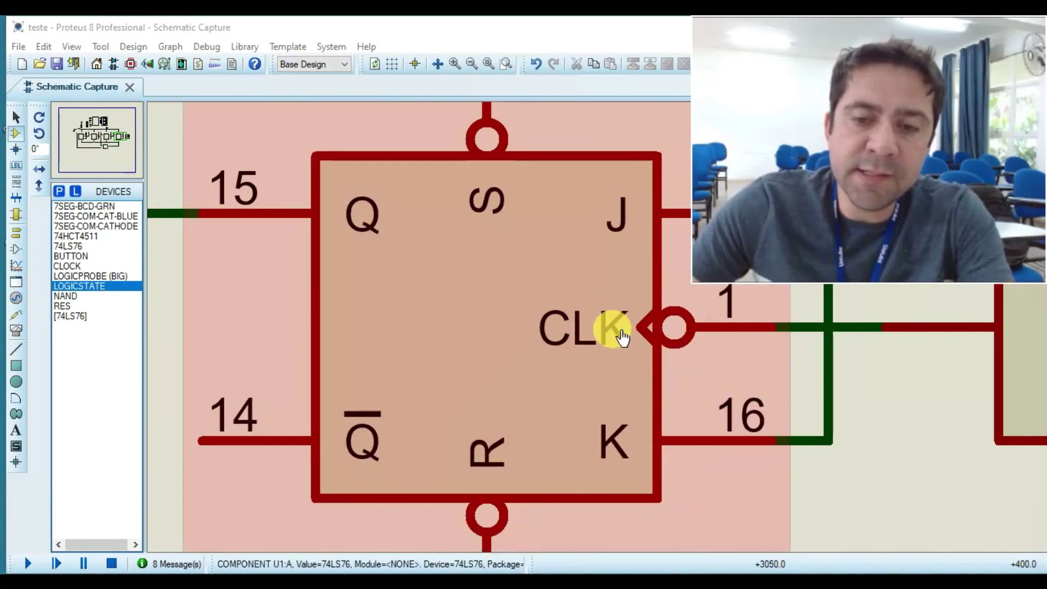
scroll(622, 334, down, 3)
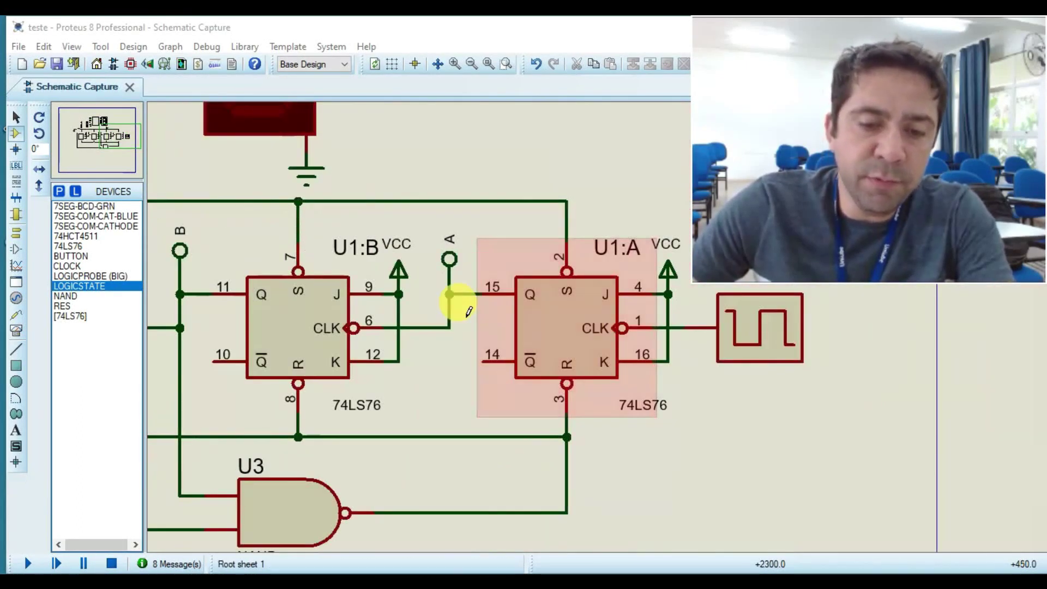
scroll(427, 292, up, 2)
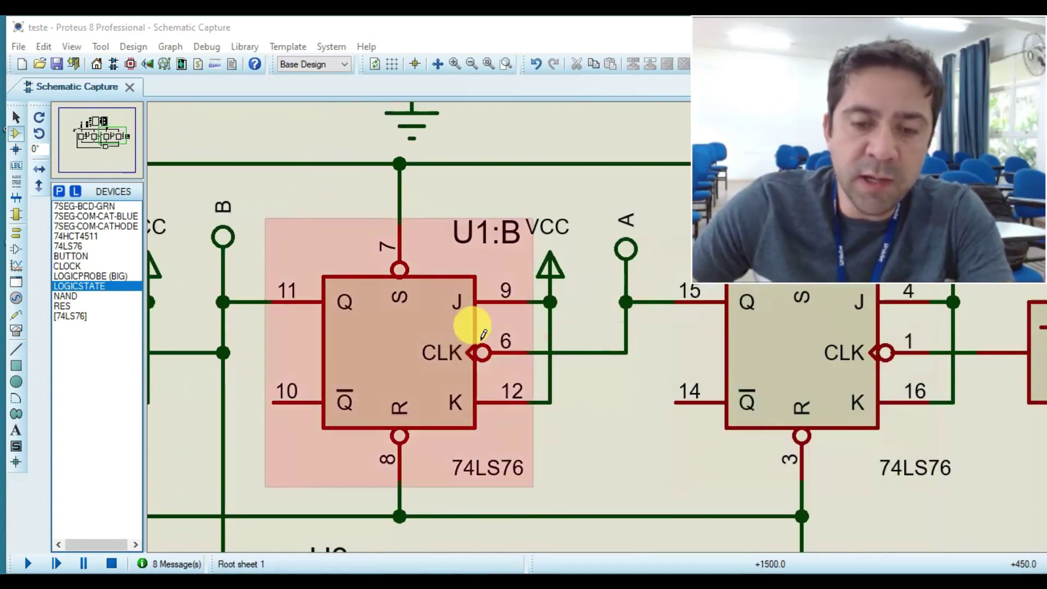
scroll(473, 327, down, 2)
scroll(428, 320, up, 2)
scroll(503, 318, down, 3)
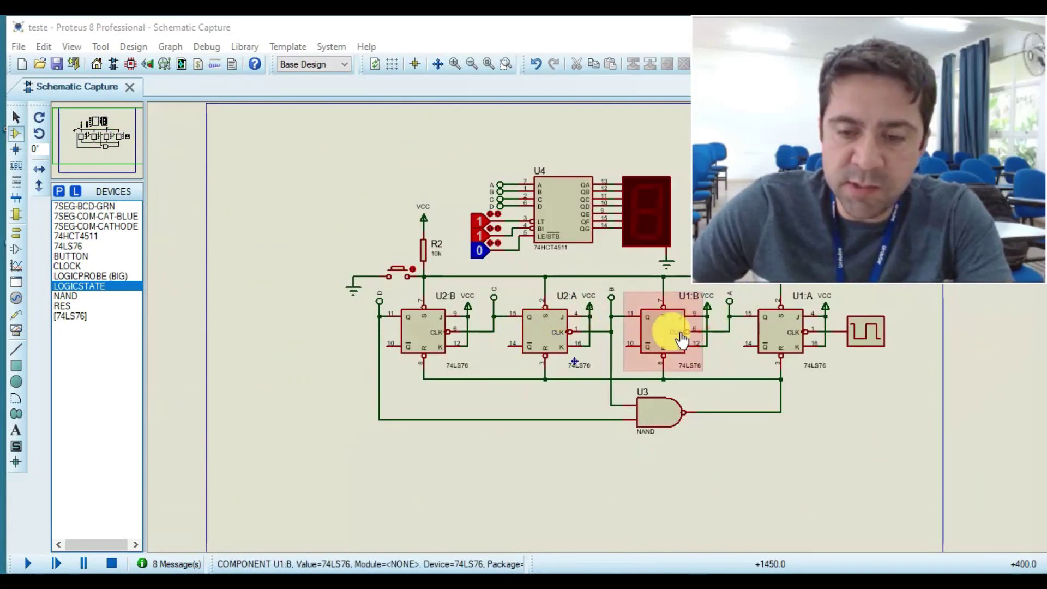
scroll(670, 327, up, 2)
scroll(603, 327, down, 1)
scroll(676, 289, up, 1)
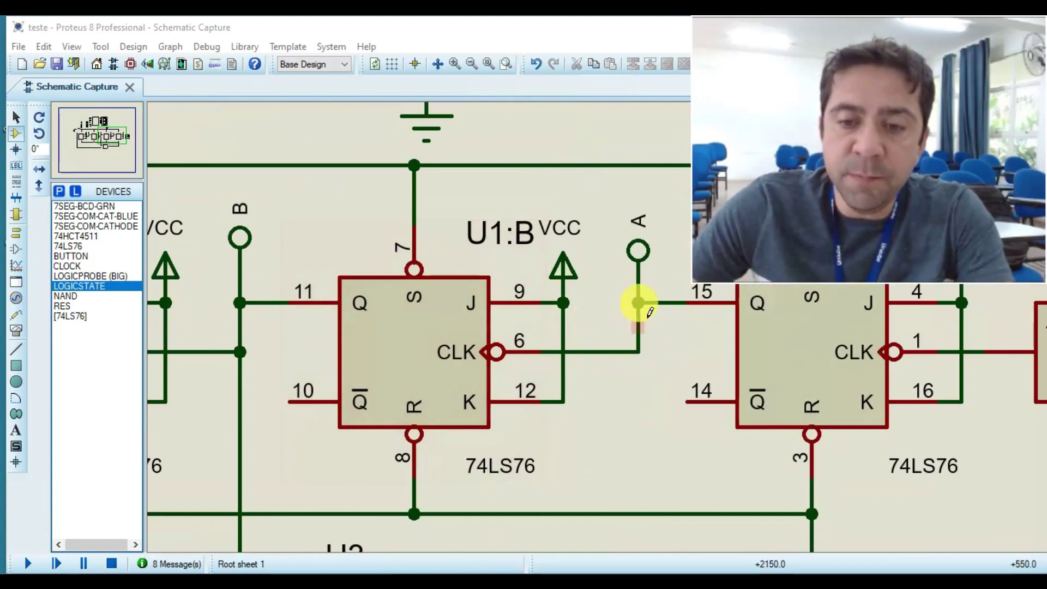
Step: List the available terminal types and select the DEFAULT terminal
scroll(638, 253, up, 1)
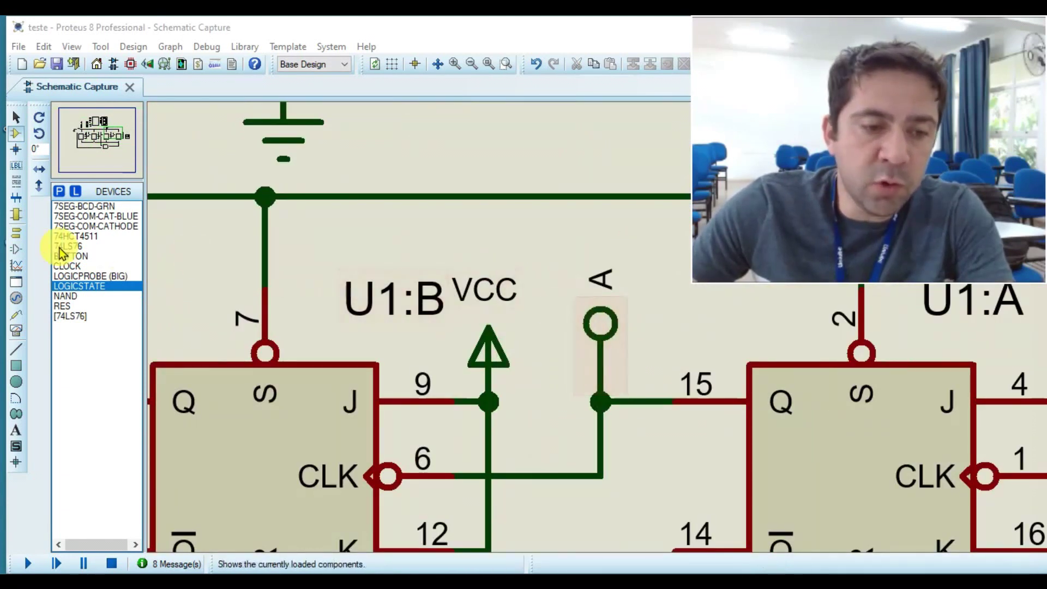
click(16, 235)
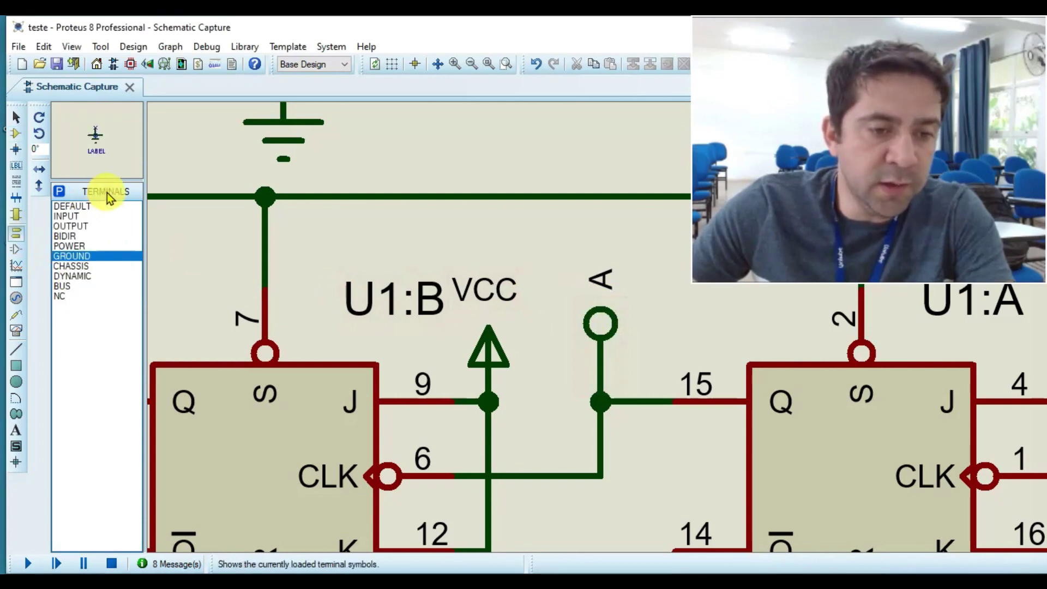
click(66, 207)
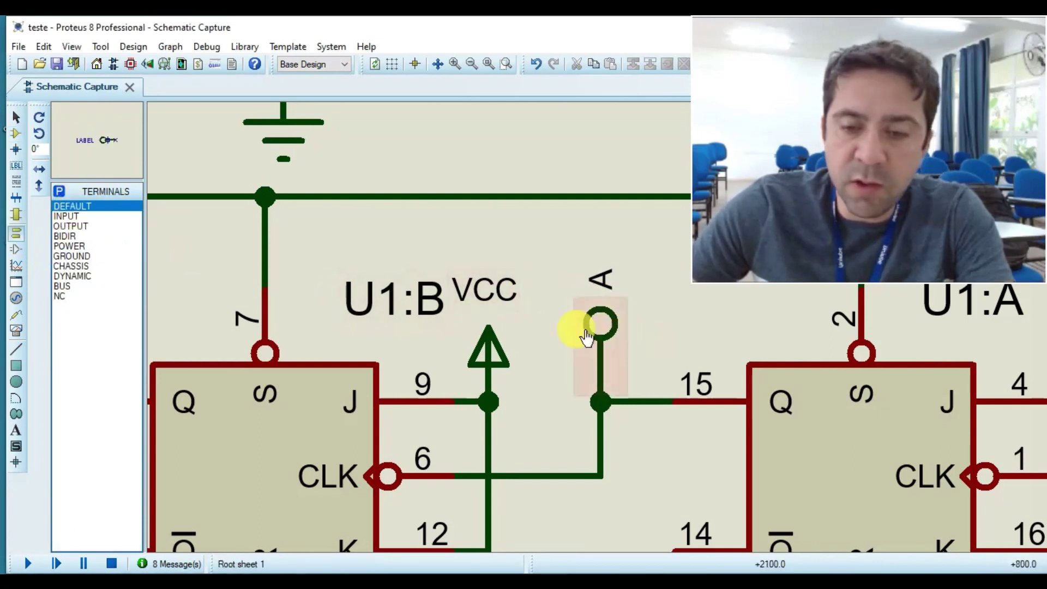
Step: Examine the labelled terminals A, B, C and D attached to the Q outputs of the flip-flops
scroll(618, 299, down, 3)
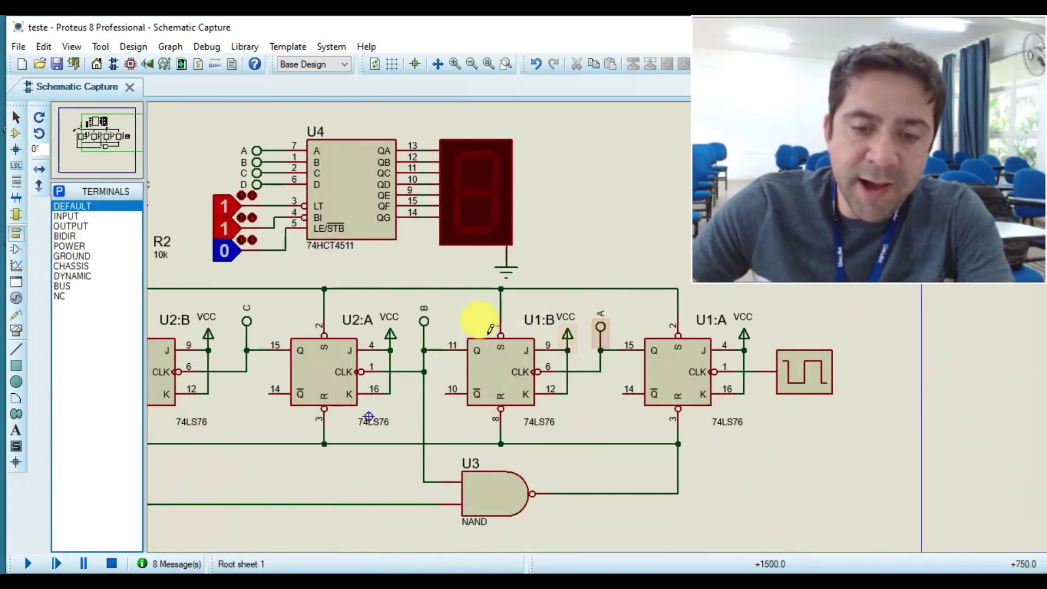
scroll(596, 311, up, 3)
scroll(584, 262, down, 3)
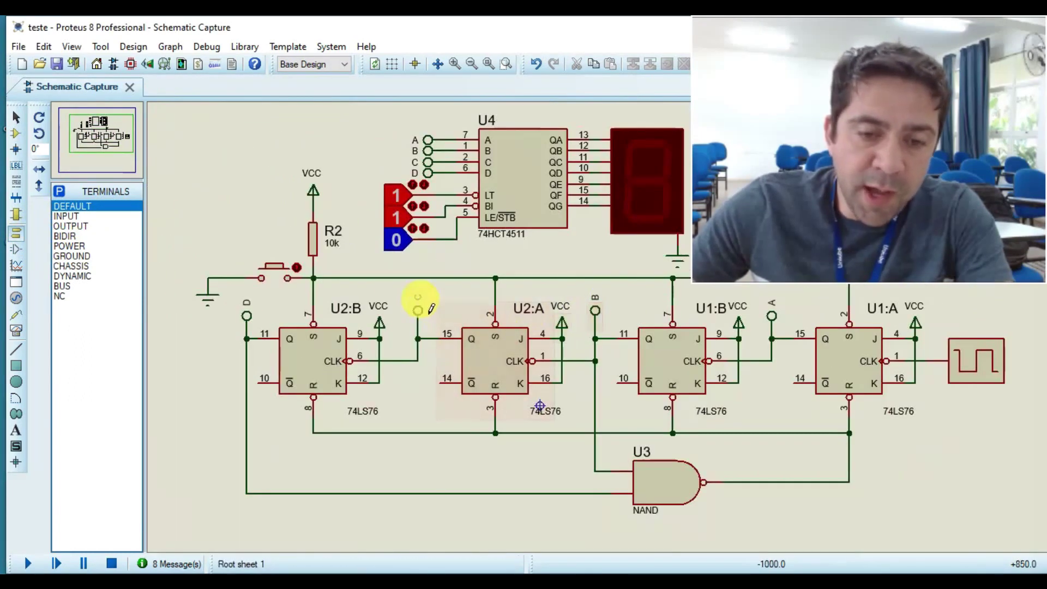
scroll(421, 299, up, 3)
scroll(584, 316, down, 3)
scroll(438, 326, up, 3)
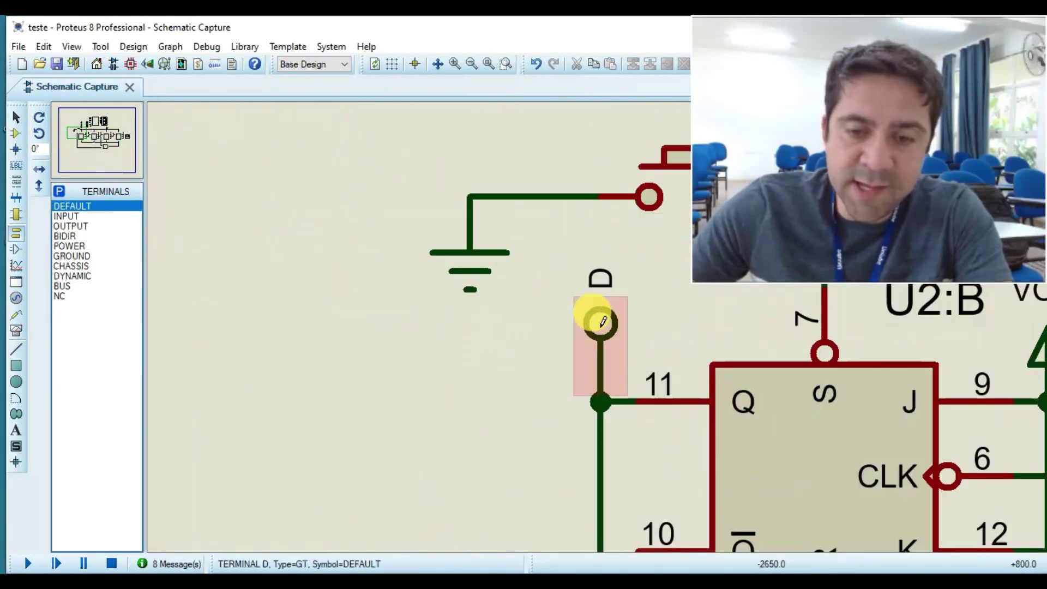
scroll(600, 327, down, 3)
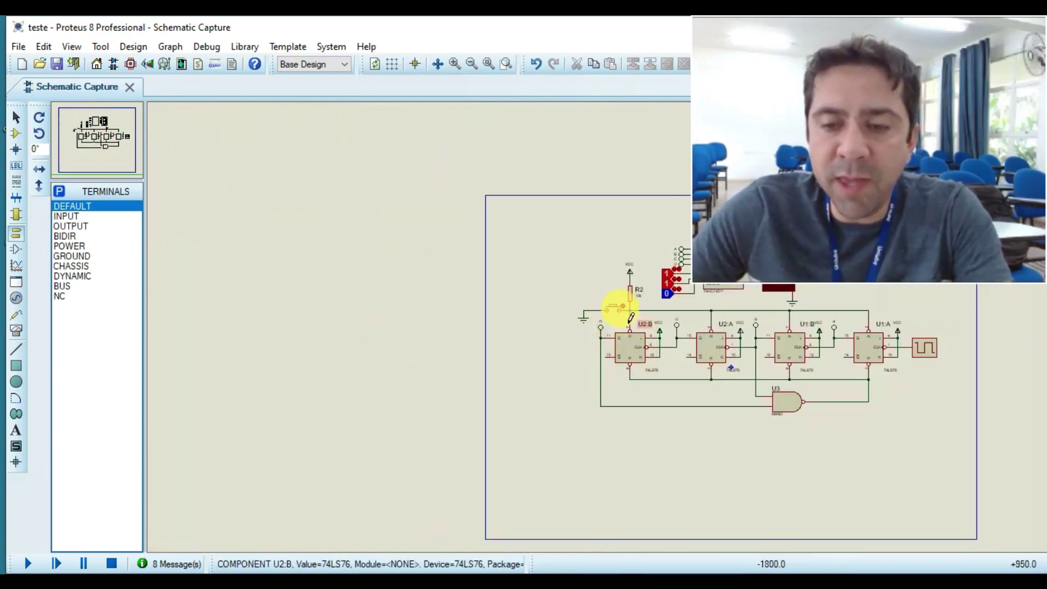
scroll(681, 297, down, 1)
Step: Examine the matching terminals A to D wired to the inputs of the 74HCT4511 decoder
scroll(589, 330, up, 4)
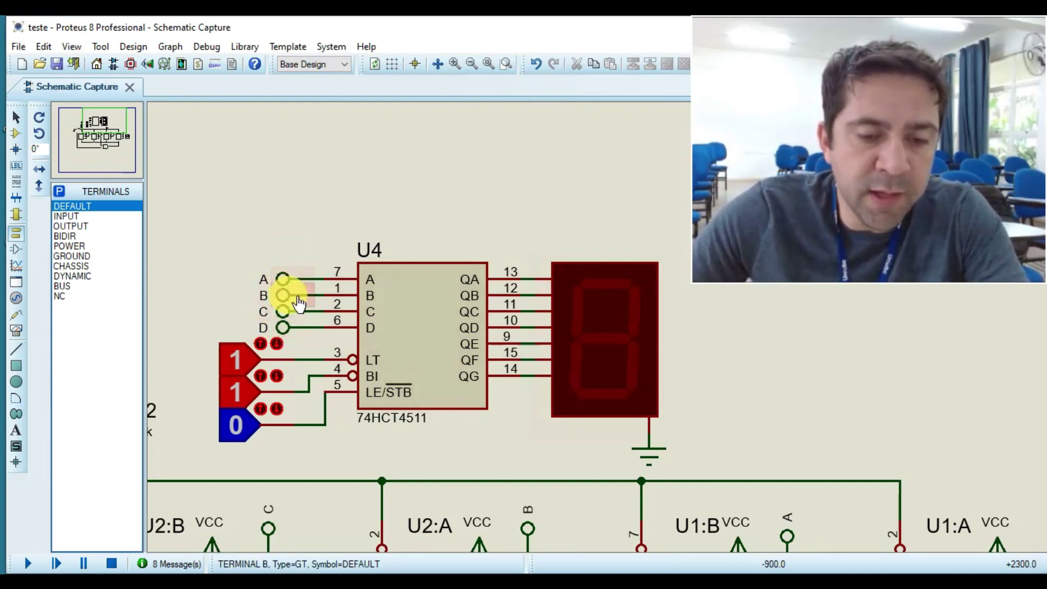
scroll(295, 286, up, 2)
scroll(586, 324, down, 3)
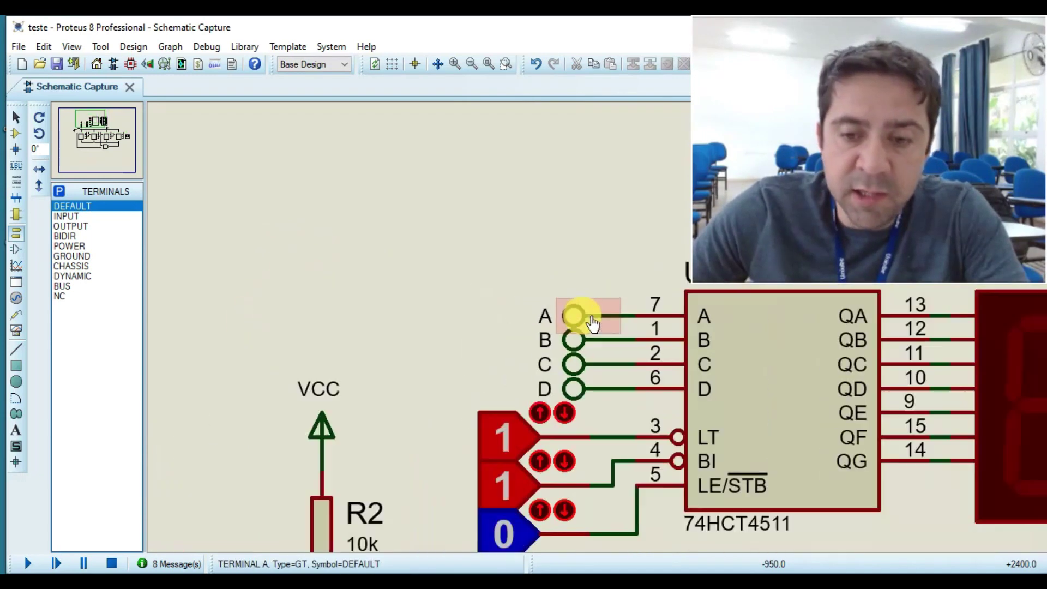
scroll(690, 355, up, 3)
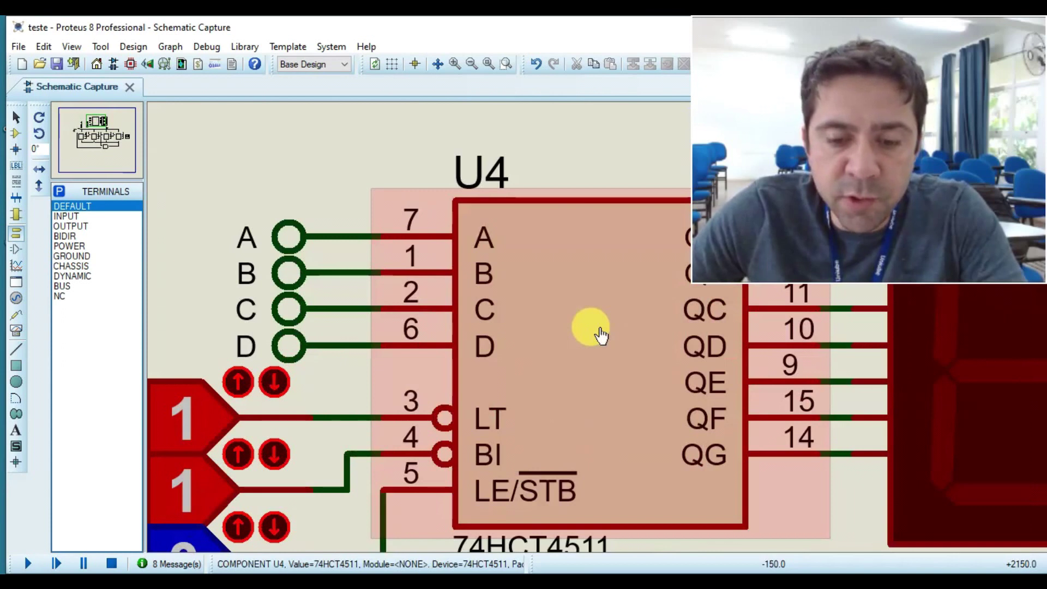
scroll(600, 334, down, 1)
scroll(621, 344, up, 1)
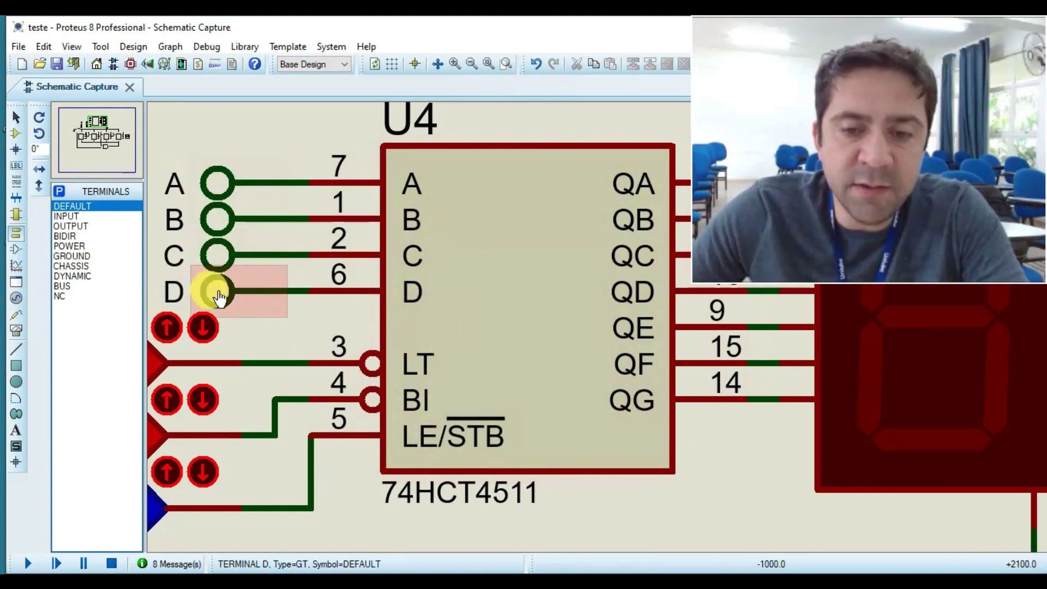
Step: Examine the decoder's LT, BI and LE/STB control pins and its QA to QG outputs feeding the seven-segment display
scroll(221, 297, down, 2)
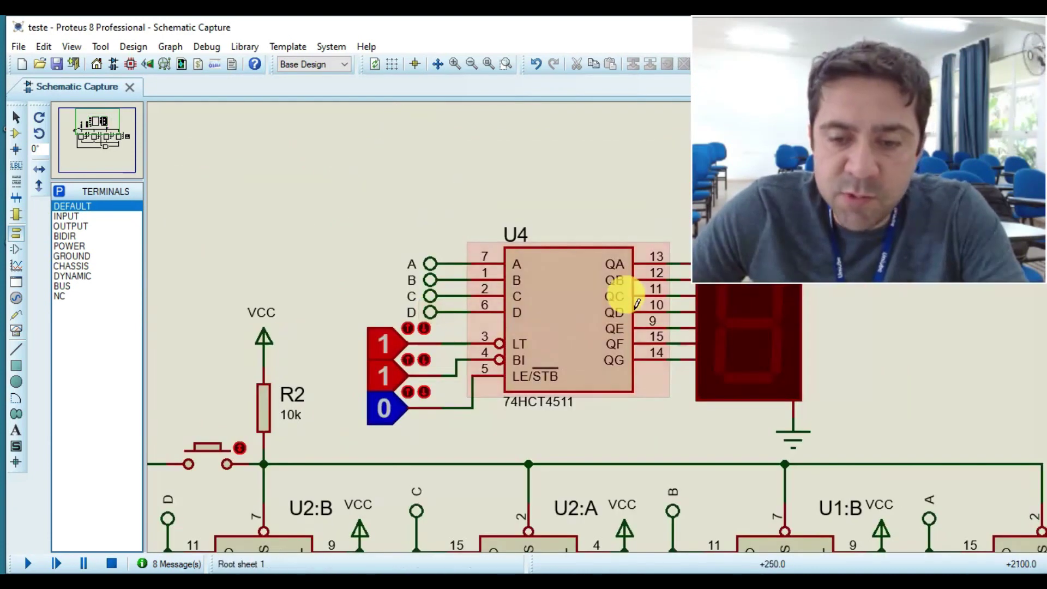
scroll(611, 305, up, 2)
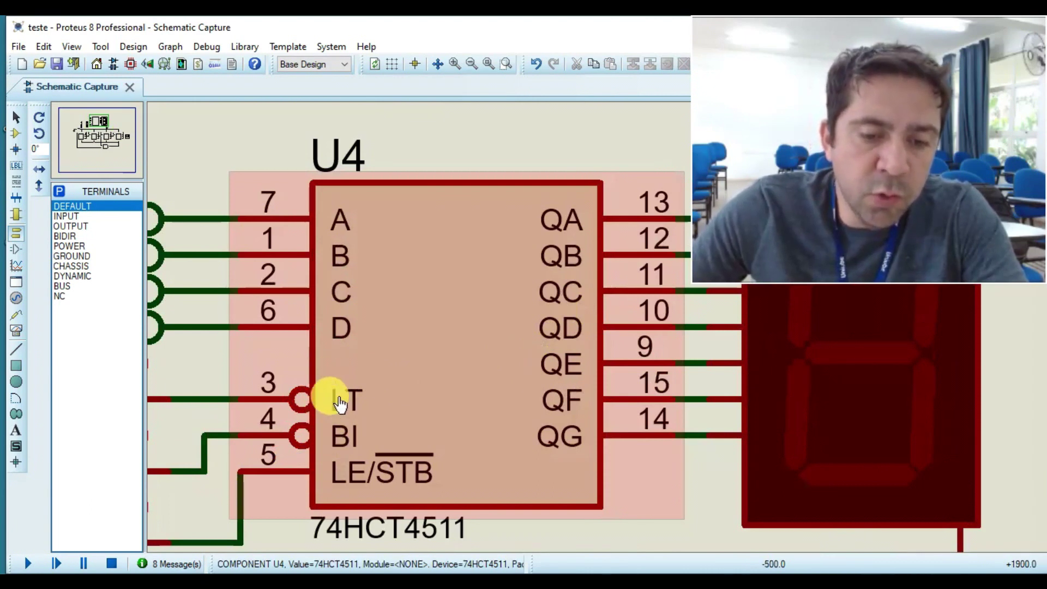
scroll(334, 398, up, 2)
scroll(630, 330, down, 2)
scroll(588, 317, up, 2)
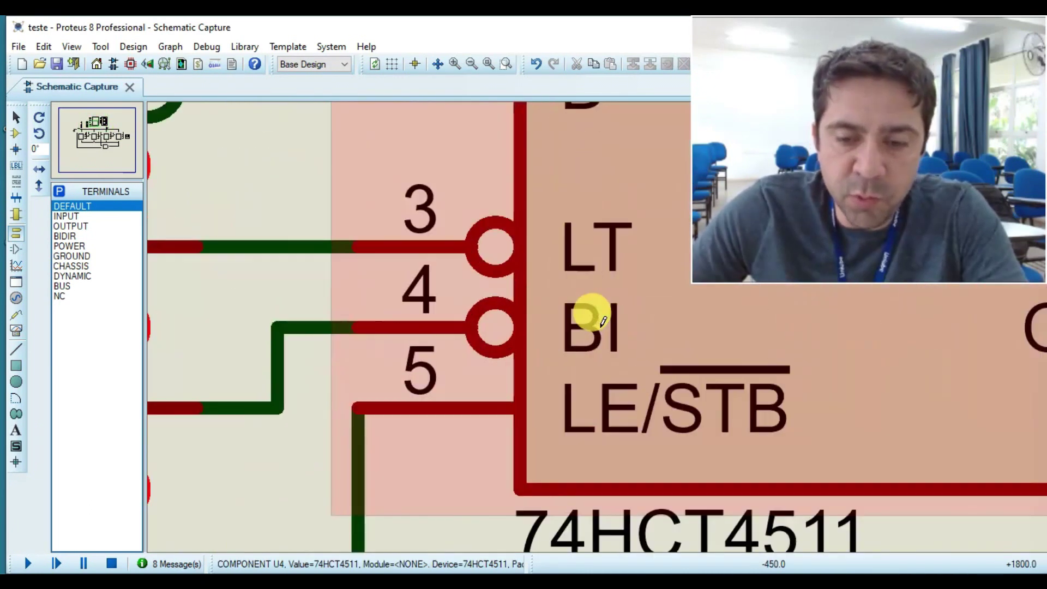
scroll(577, 402, down, 3)
scroll(618, 317, up, 1)
scroll(602, 333, up, 3)
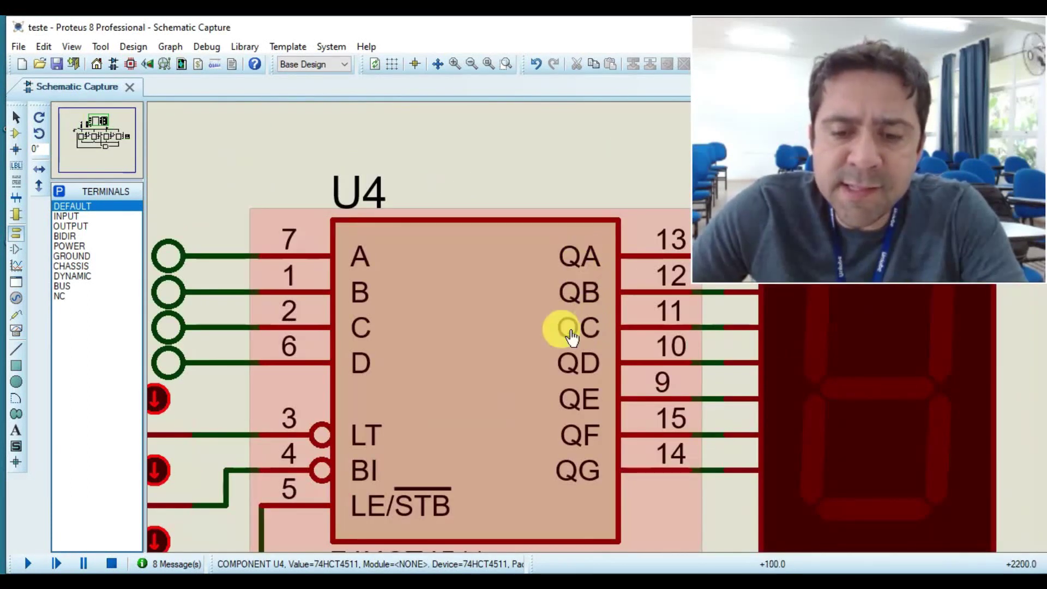
scroll(794, 381, down, 5)
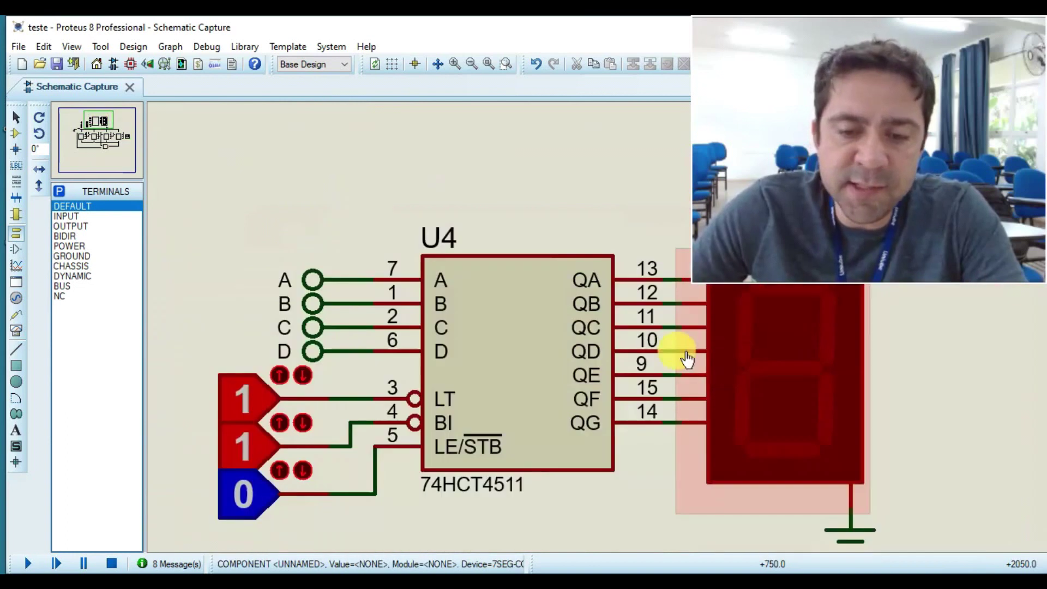
Step: Start the simulation of the counter circuit
scroll(603, 324, up, 2)
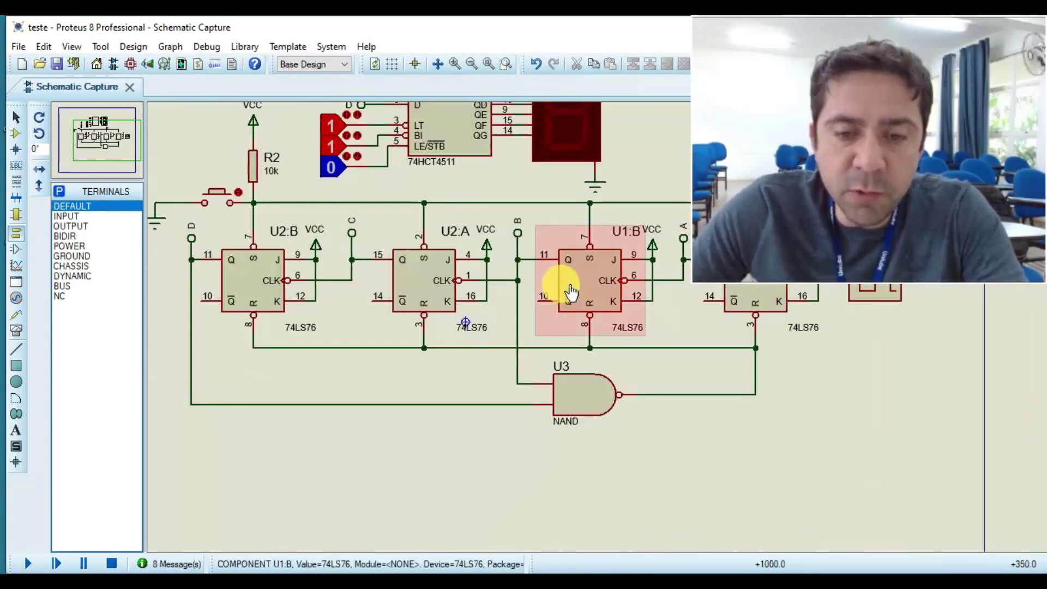
scroll(575, 291, down, 2)
scroll(602, 331, up, 2)
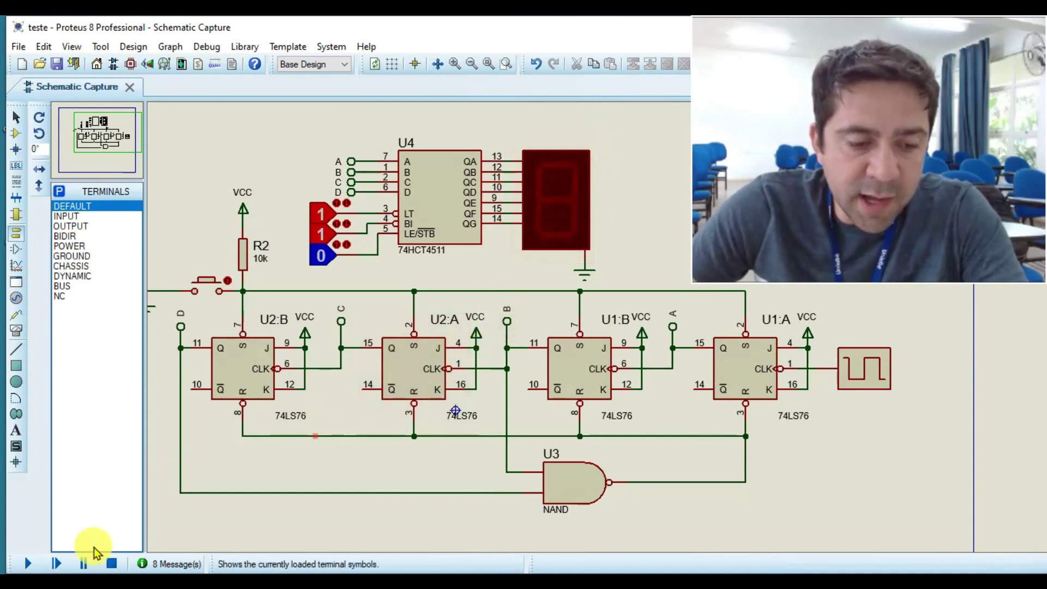
click(26, 564)
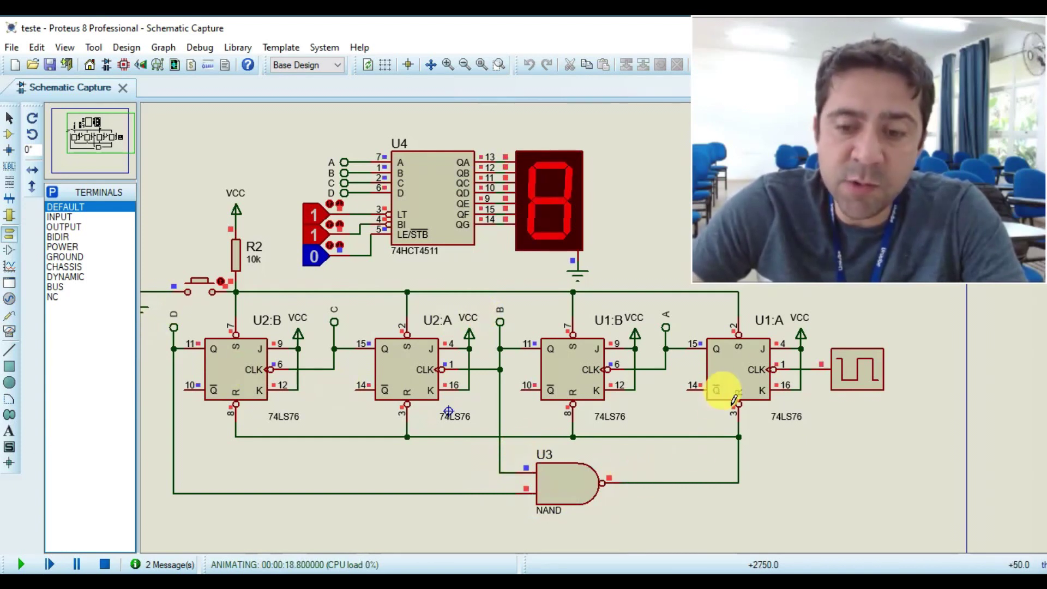
Step: Examine the logic levels at the flip-flops' R and S pins and at the NAND gate while the simulation runs
scroll(579, 304, up, 3)
scroll(594, 308, down, 3)
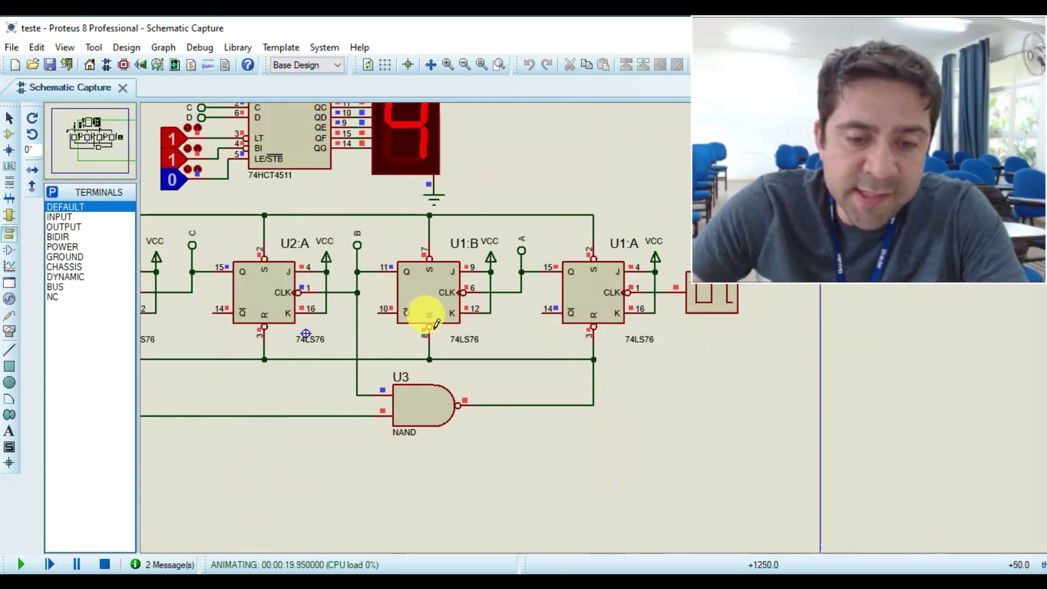
scroll(428, 314, up, 2)
scroll(582, 304, down, 3)
scroll(427, 300, up, 2)
scroll(416, 299, down, 2)
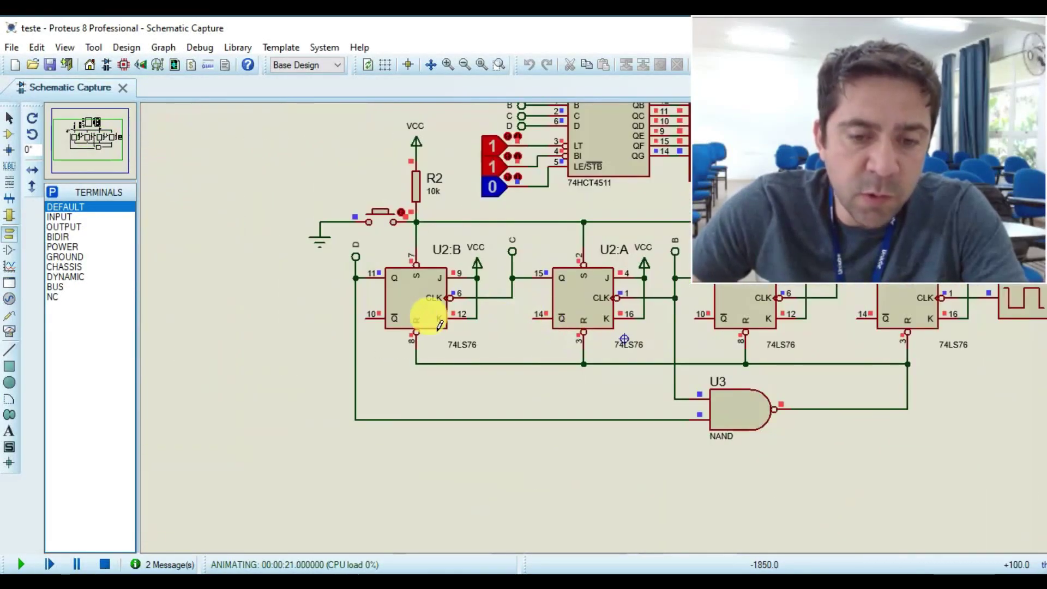
scroll(584, 310, up, 2)
scroll(654, 319, down, 4)
scroll(654, 321, up, 4)
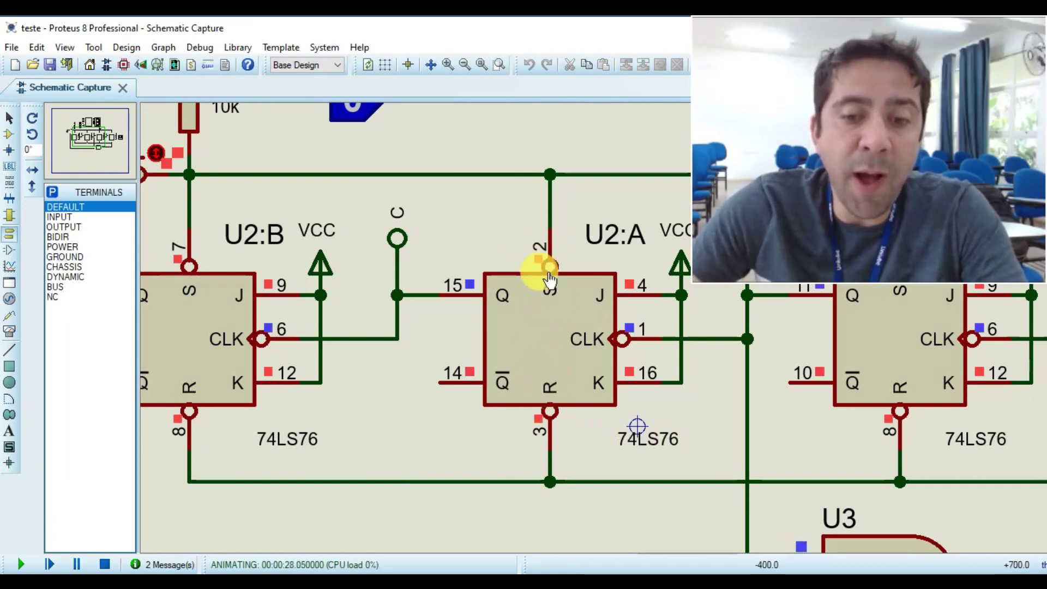
scroll(451, 307, down, 3)
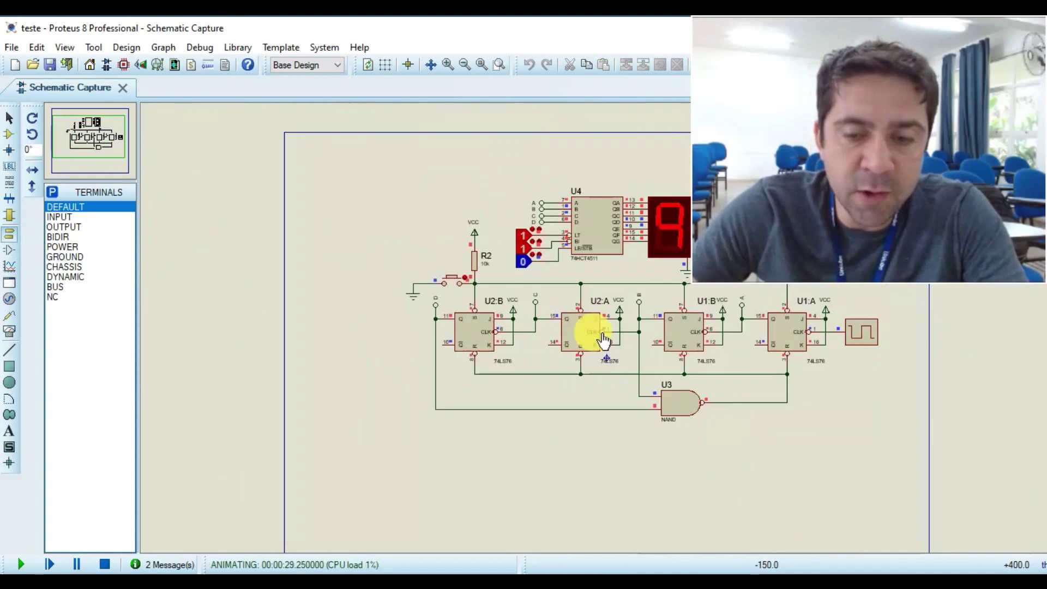
scroll(597, 321, up, 1)
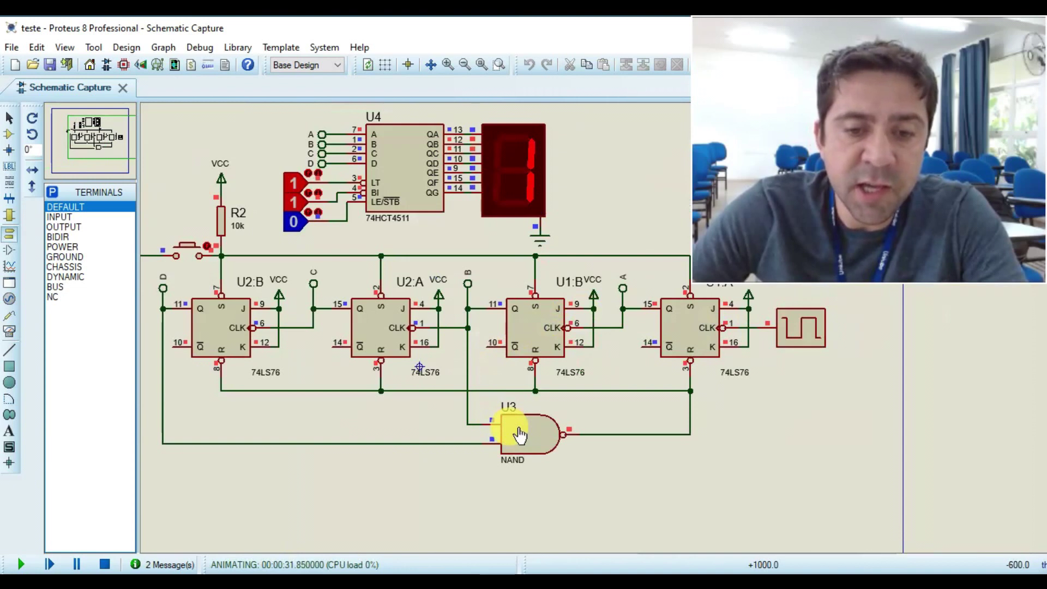
Step: Stop the simulation and delete the wire linking the NAND gate's output to the flip-flops' reset line
click(105, 567)
right_click(621, 431)
right_click(621, 430)
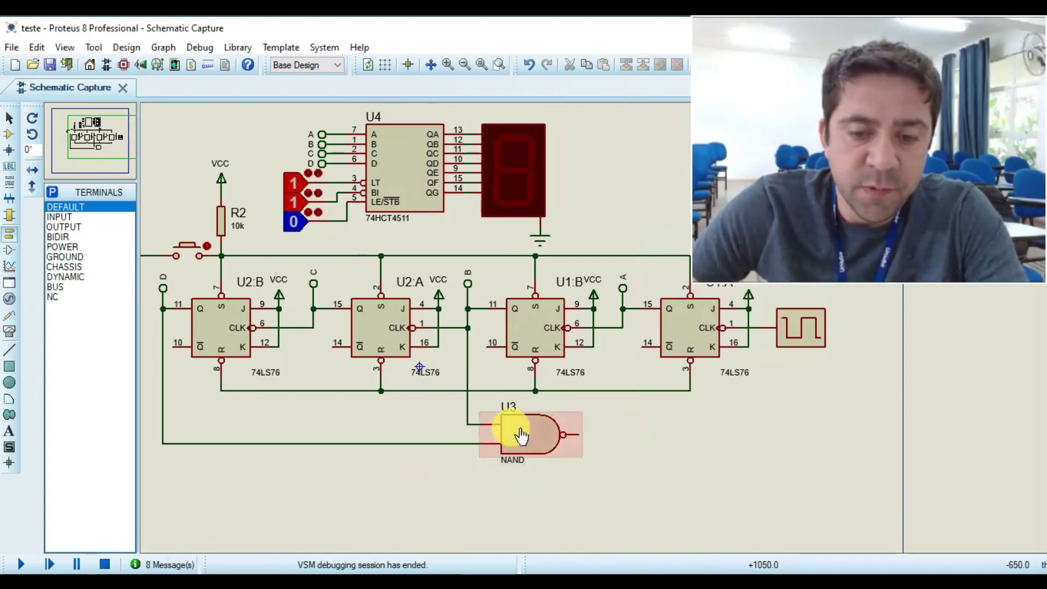
Step: Place a RES resistor horizontally at the end of the reset line, beside the R pin of flip-flop U2:B
scroll(280, 382, up, 1)
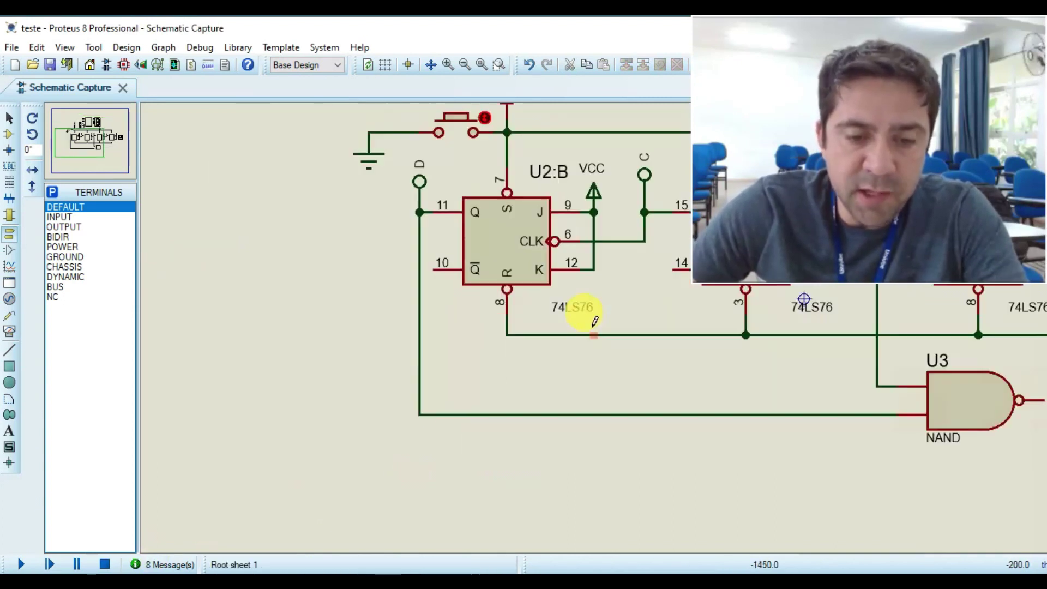
scroll(589, 321, down, 2)
scroll(584, 304, up, 1)
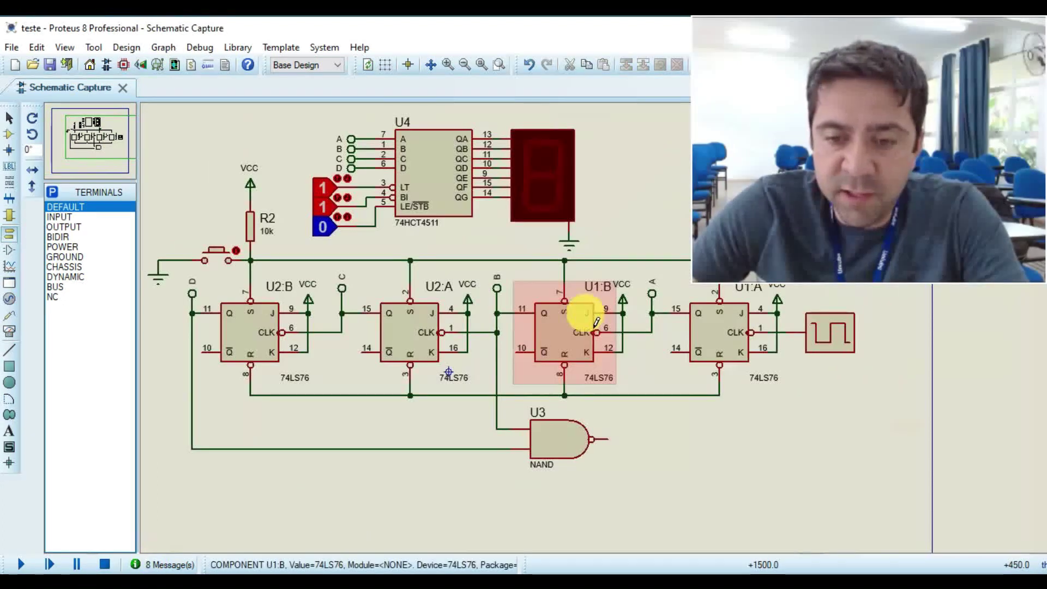
scroll(248, 379, up, 1)
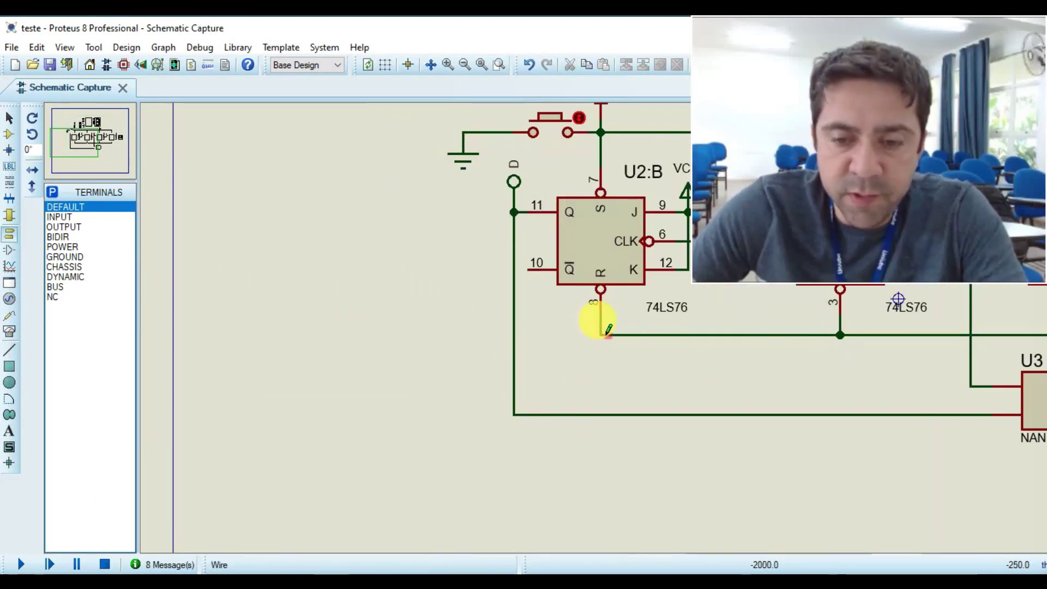
click(9, 134)
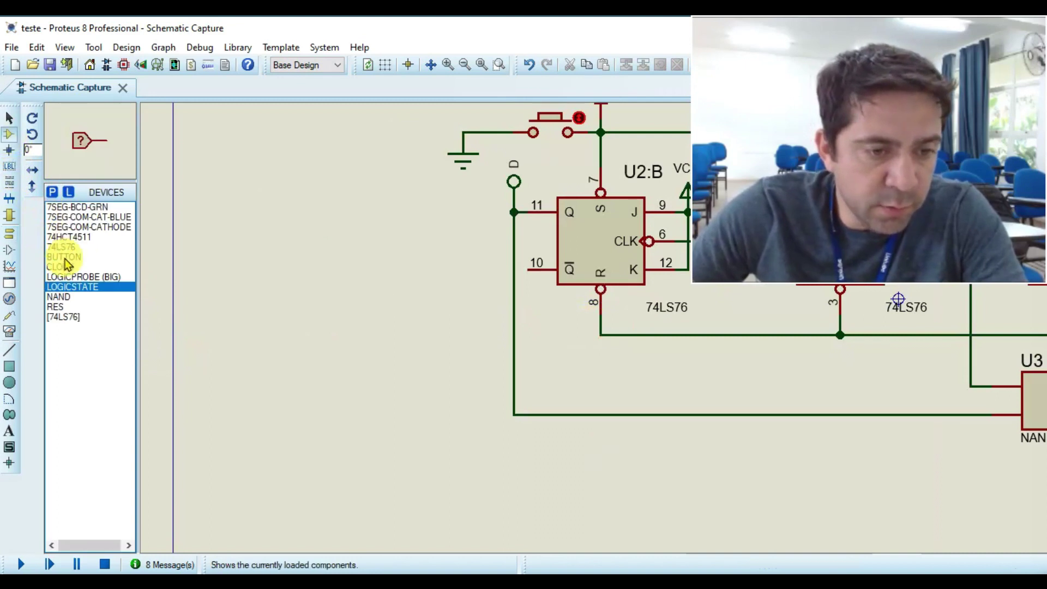
click(58, 307)
click(562, 334)
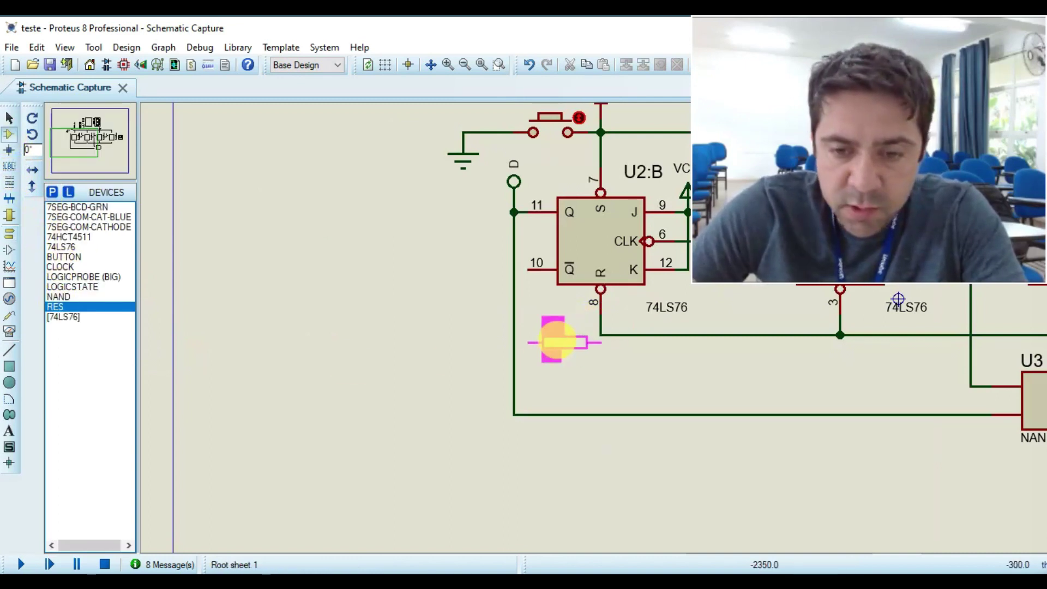
click(555, 335)
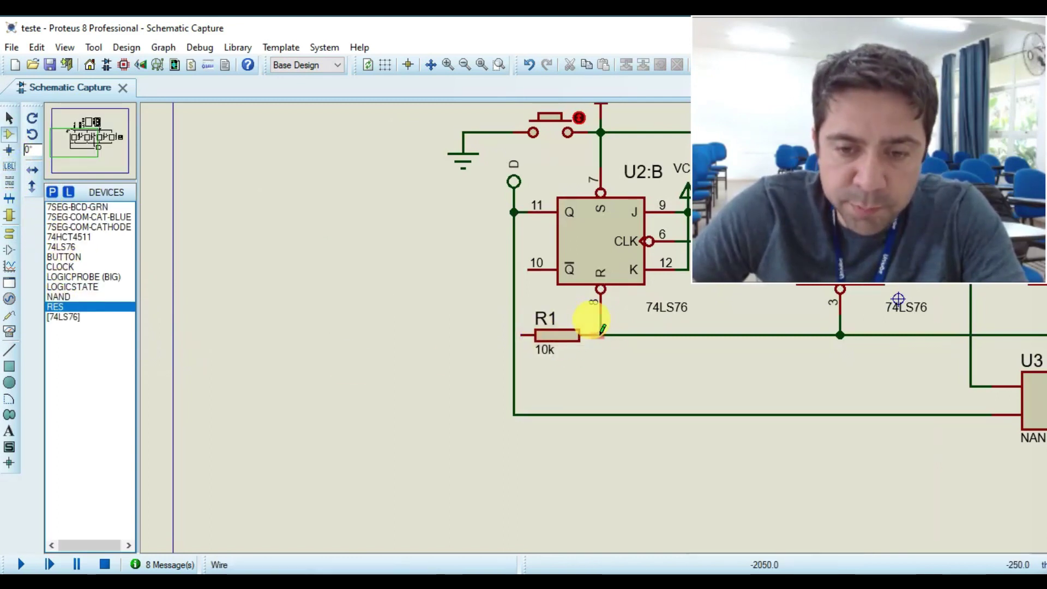
Step: Move the wire from U2:B's Q output clear of resistor R1, and attach a POWER terminal to the resistor's free end
right_click(517, 337)
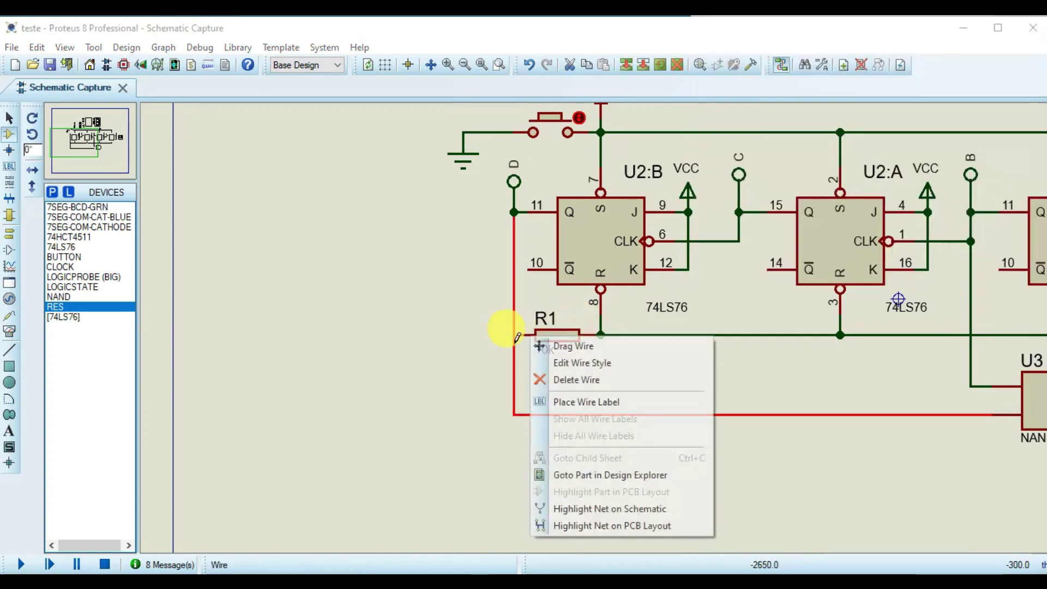
click(551, 346)
click(477, 338)
click(510, 334)
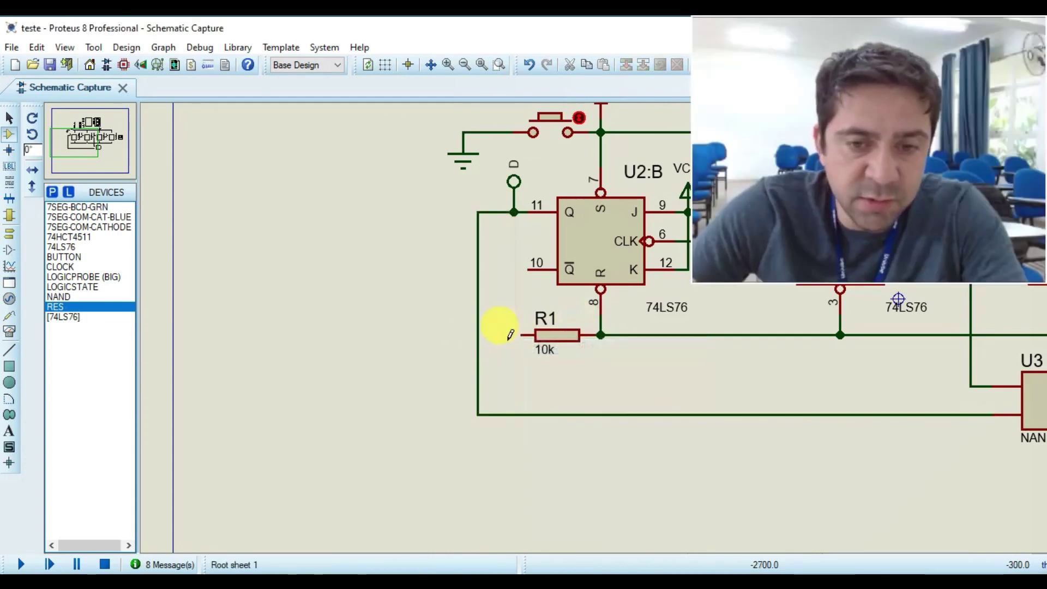
click(9, 233)
click(74, 248)
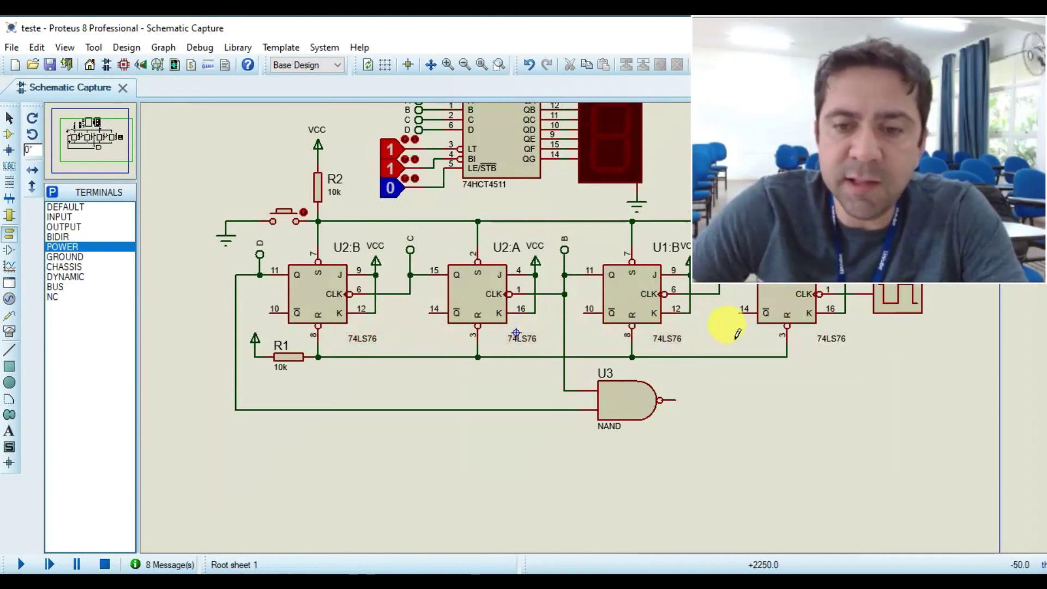
Step: Start the simulation of the counter with its reset line pulled up through R1
scroll(501, 253, up, 2)
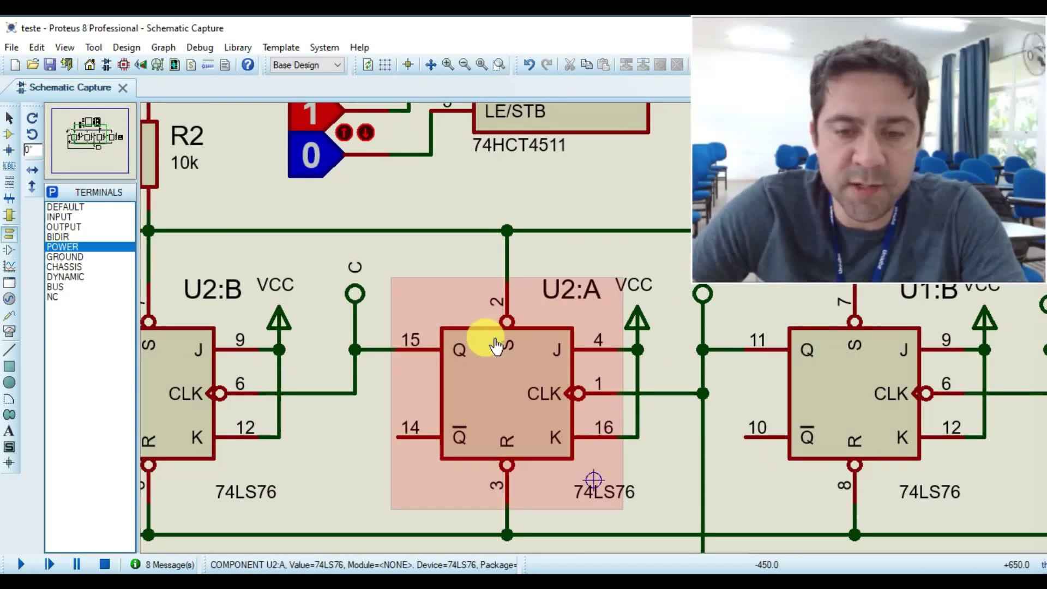
scroll(496, 345, down, 2)
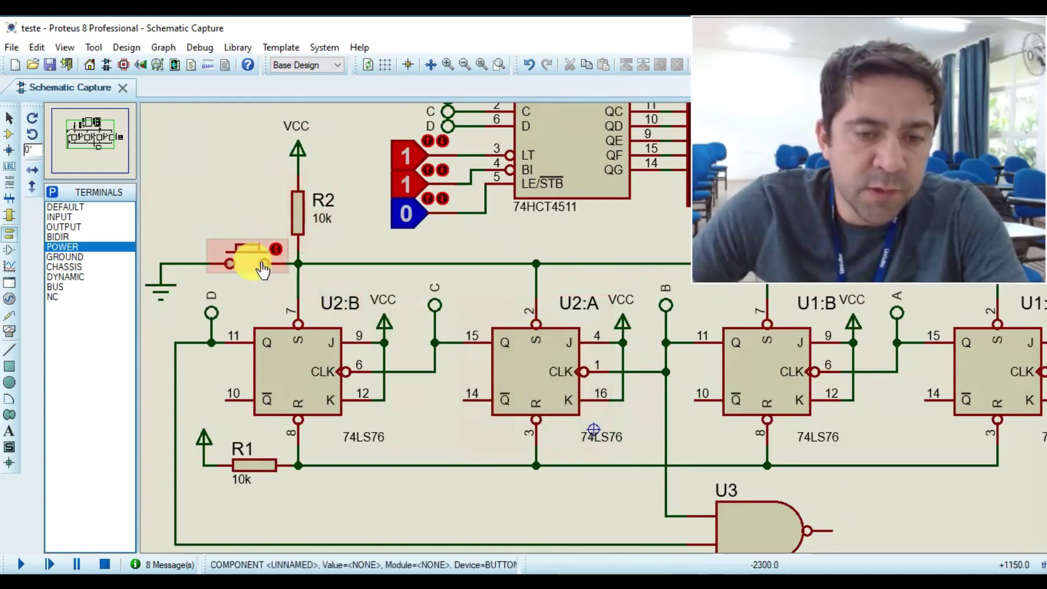
scroll(603, 316, down, 3)
scroll(603, 316, up, 2)
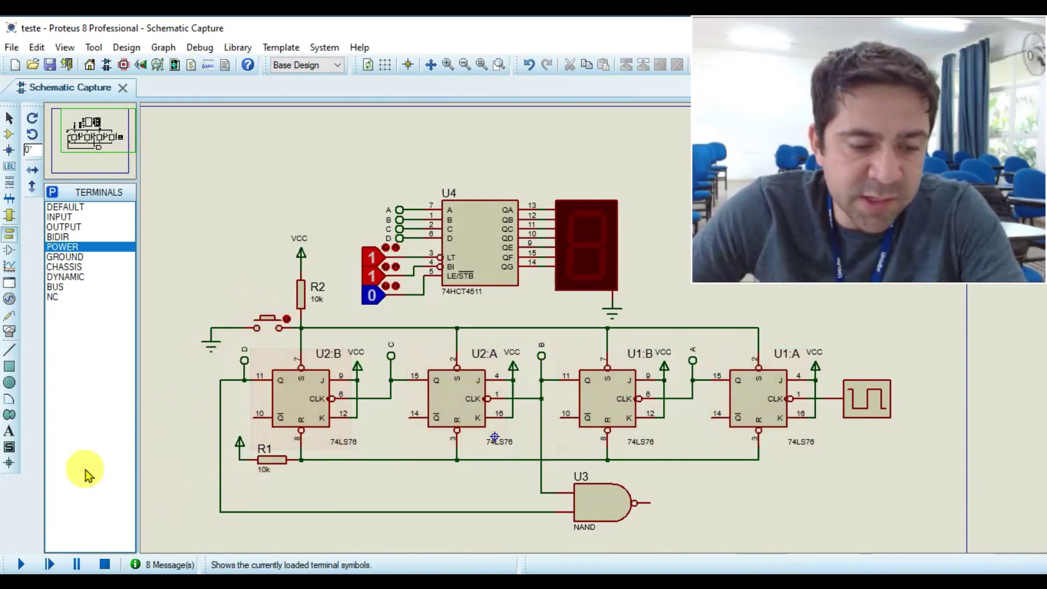
click(18, 566)
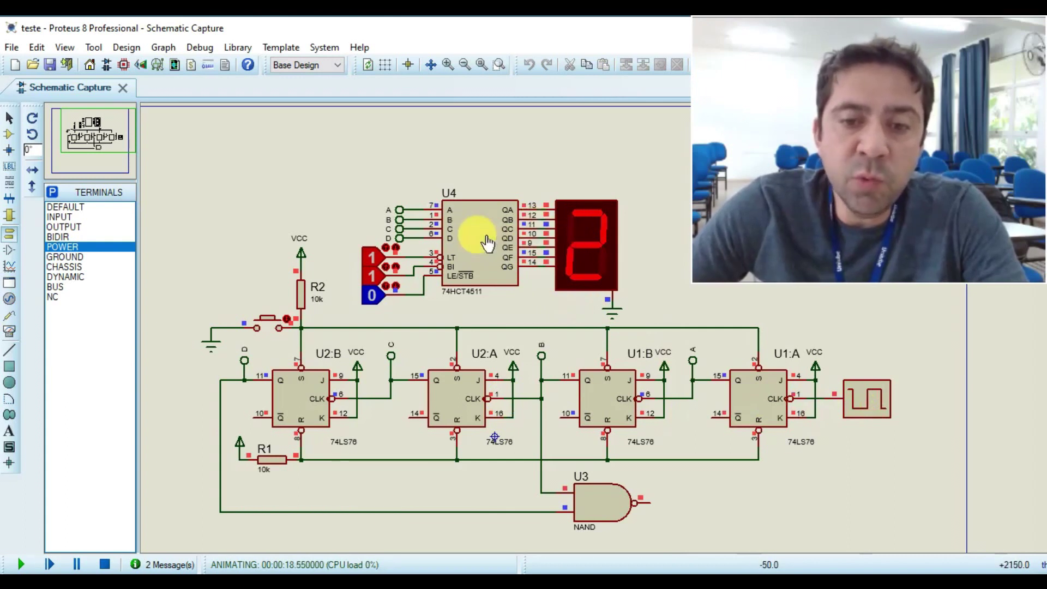
Step: Examine the logic levels at the 74HCT4511 decoder's inputs and outputs together with the seven-segment display while counting runs
scroll(481, 239, up, 2)
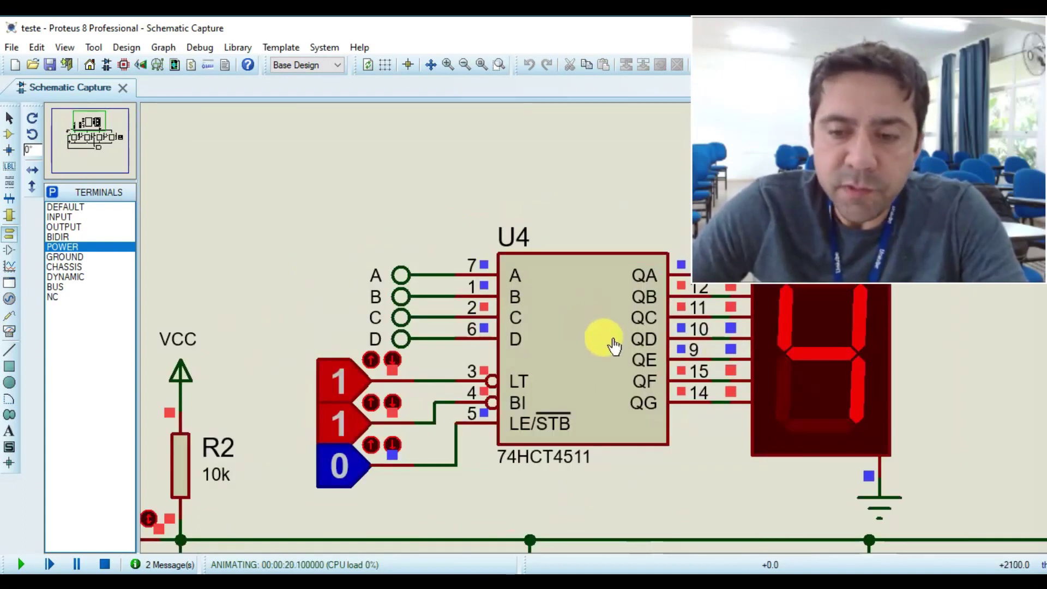
scroll(613, 344, down, 2)
scroll(627, 319, up, 2)
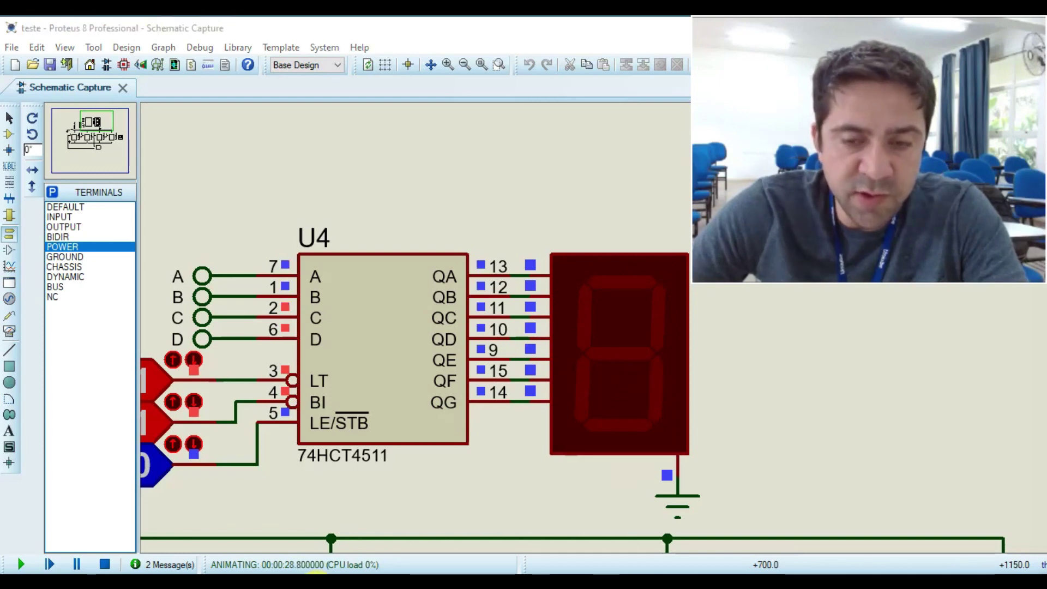
Step: Switch to the 74HCT4511 datasheet in the browser and examine the control inputs, D to A inputs and segment outputs in the function table
key(alt+Tab)
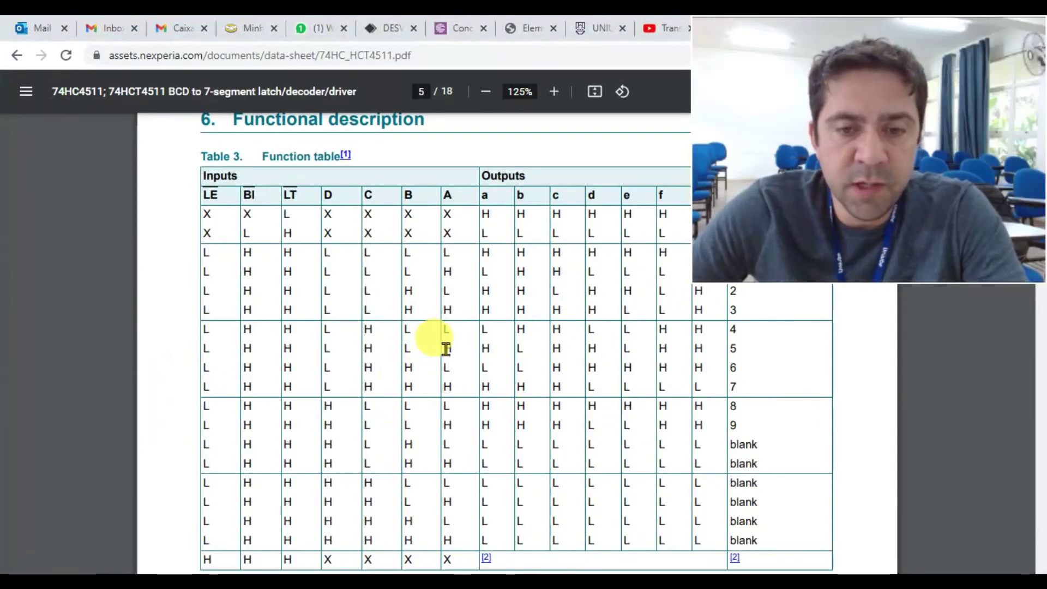
scroll(439, 343, up, 3)
scroll(451, 351, down, 8)
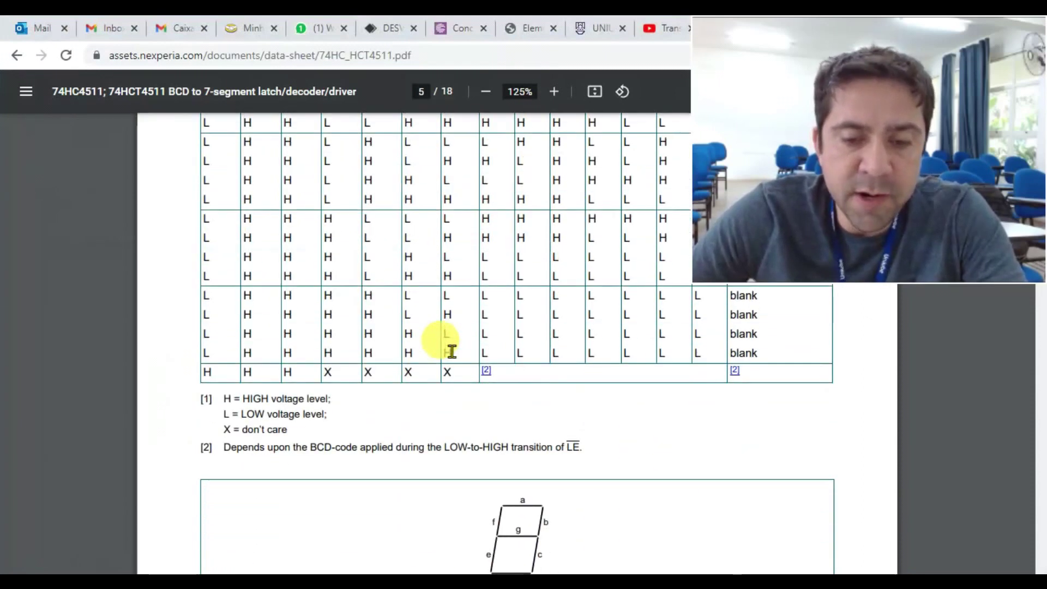
scroll(456, 358, up, 8)
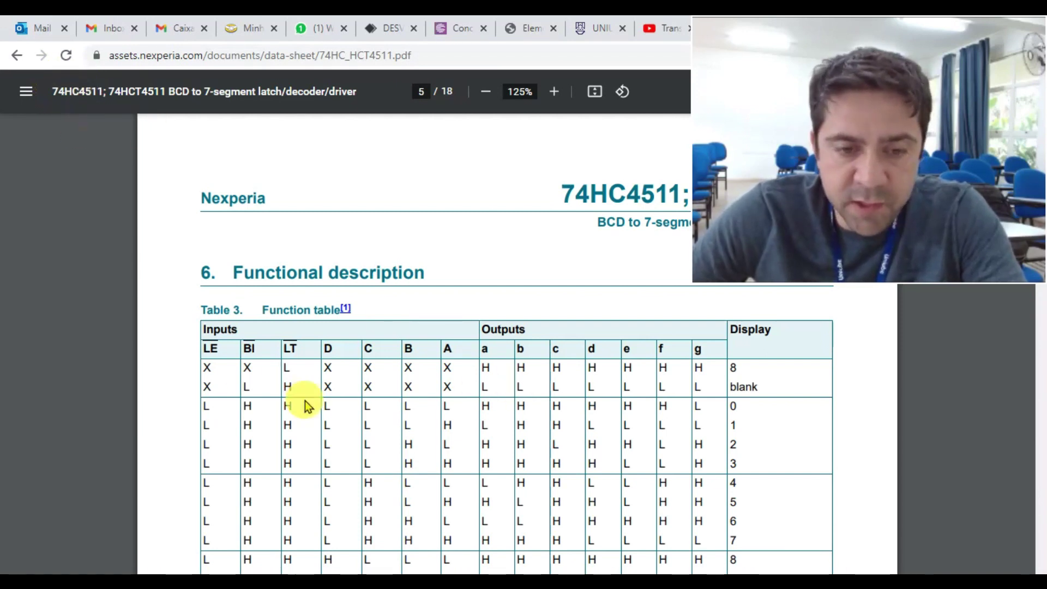
scroll(262, 371, down, 2)
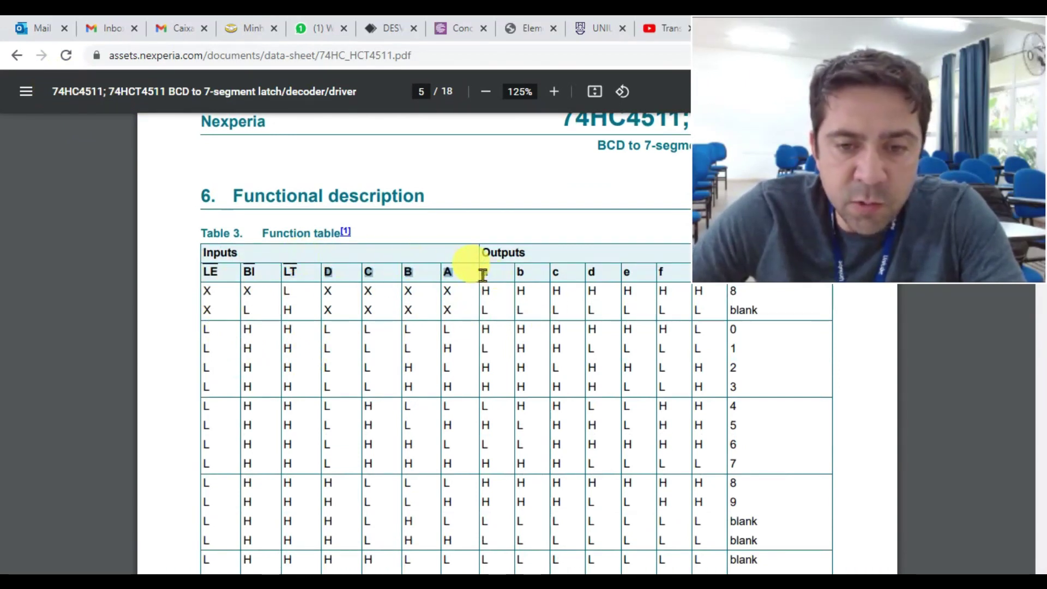
scroll(497, 289, up, 2)
drag(487, 349, 674, 347)
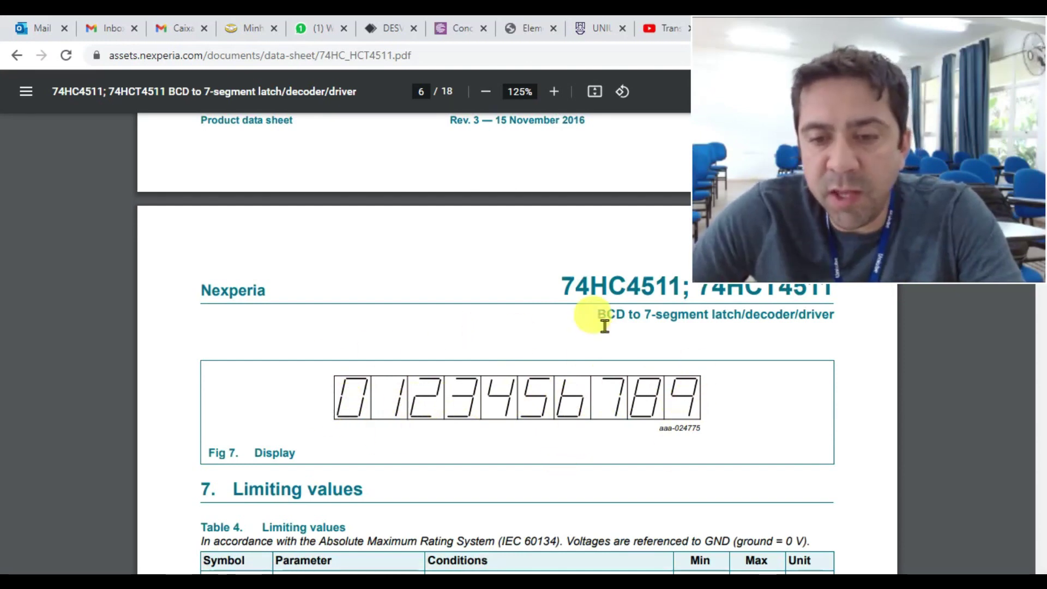
Step: Examine the datasheet's BCD to 7-segment heading and its figures of the display digits and segment designation
drag(594, 314, 789, 314)
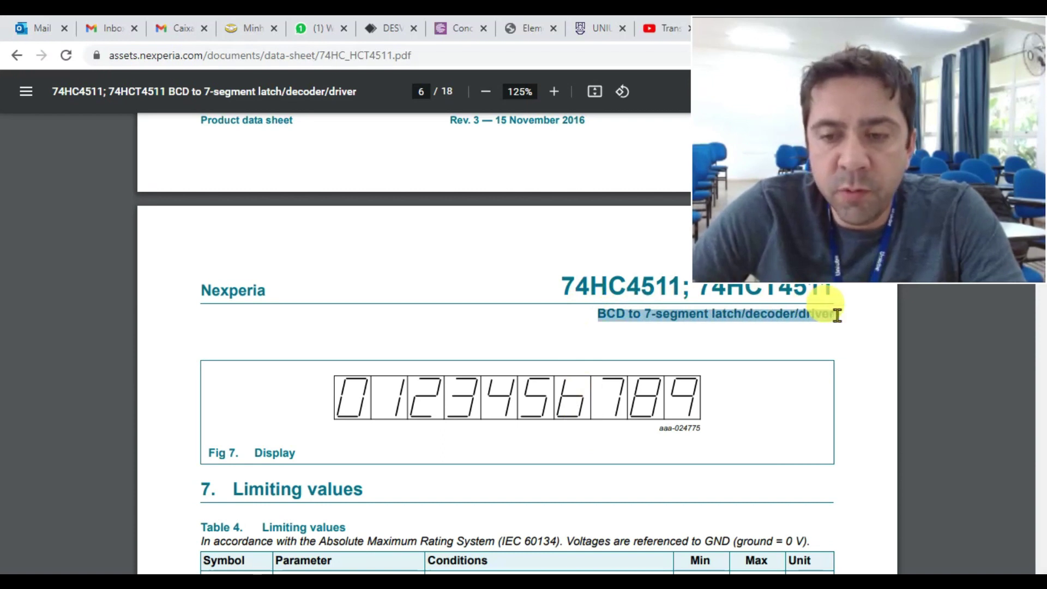
click(607, 313)
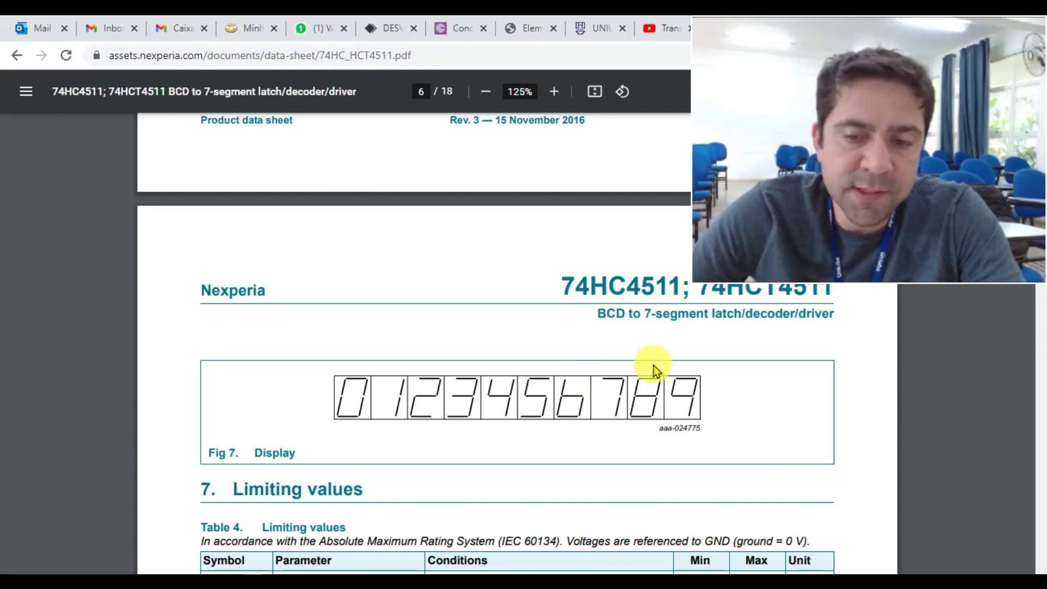
double_click(609, 313)
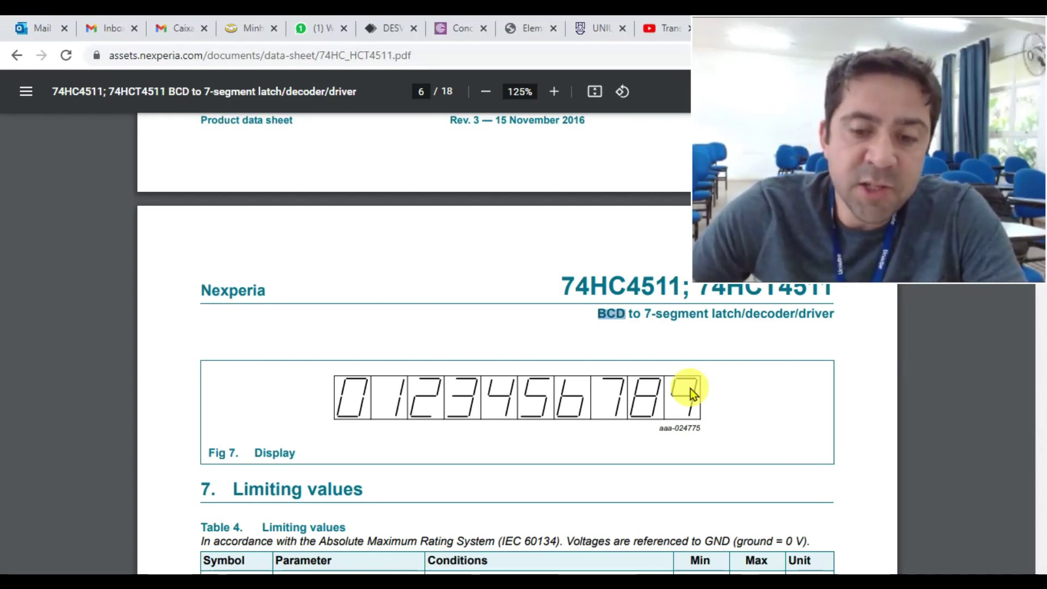
scroll(653, 395, up, 7)
scroll(632, 391, up, 1)
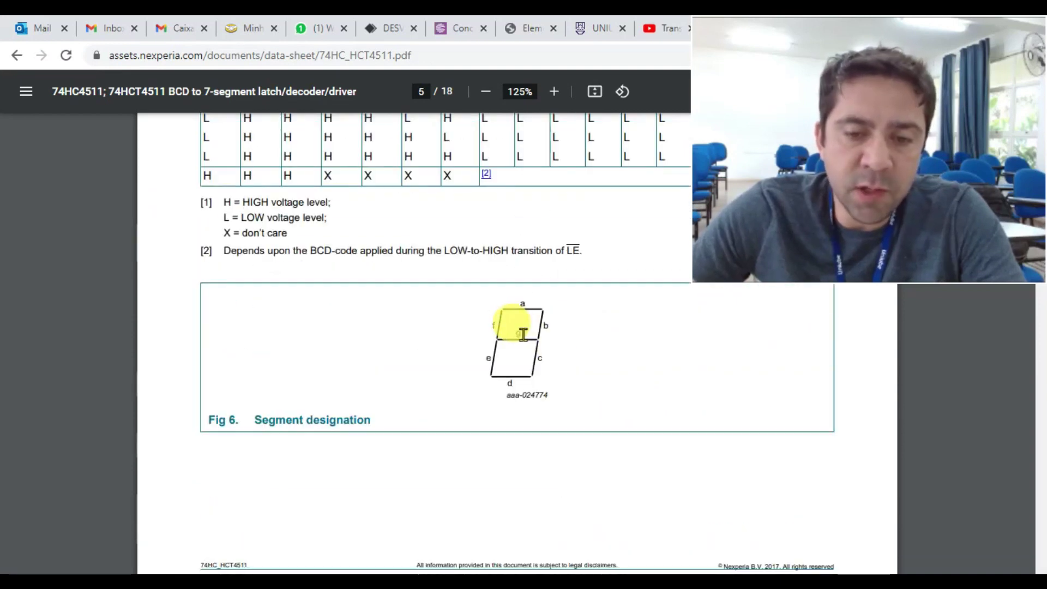
Step: Examine the D, C, B and A input combinations in the function table, from all low to all high
scroll(542, 360, up, 6)
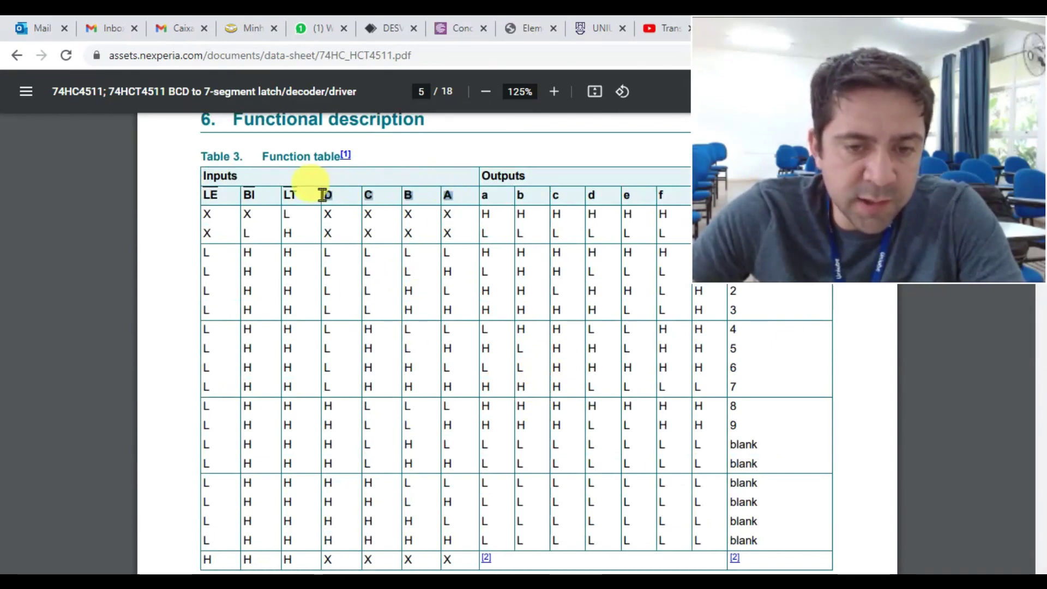
drag(456, 250, 324, 252)
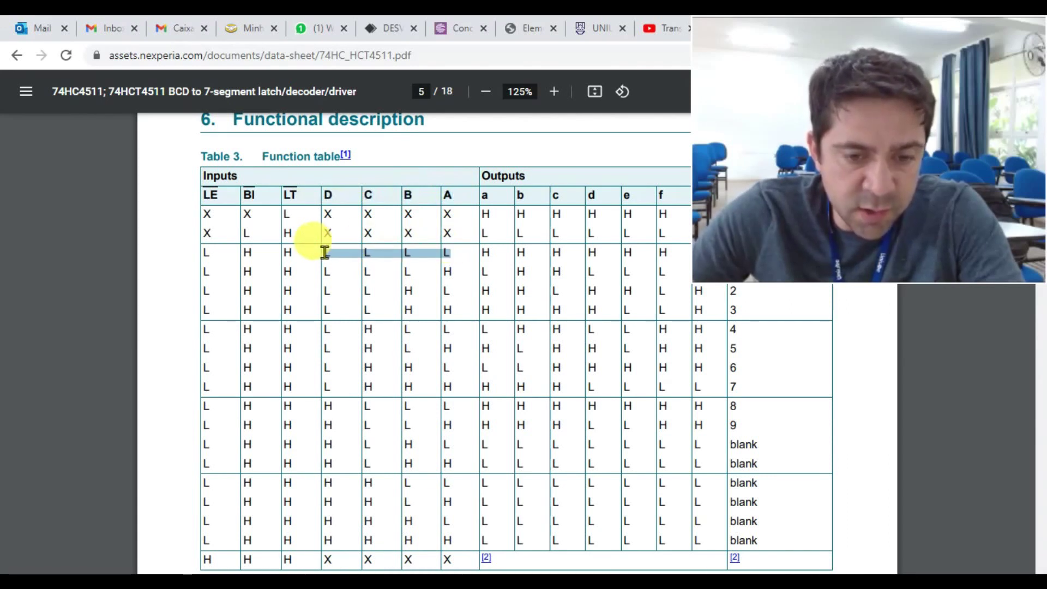
click(455, 540)
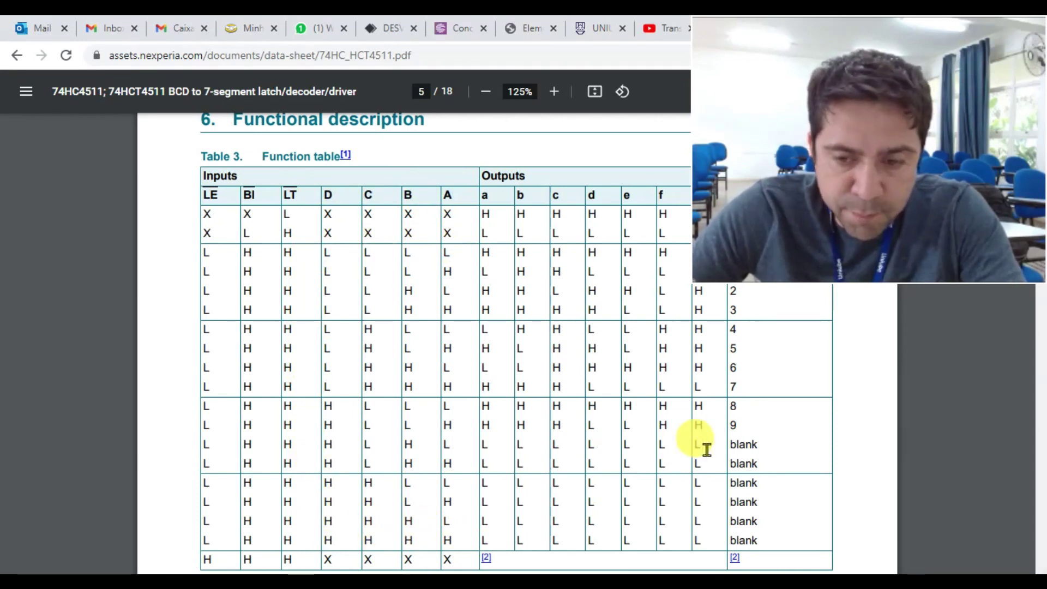
Step: Examine the function table's Display column, highlighting the blank rows that follow digit 9
scroll(741, 425, up, 4)
scroll(741, 424, down, 1)
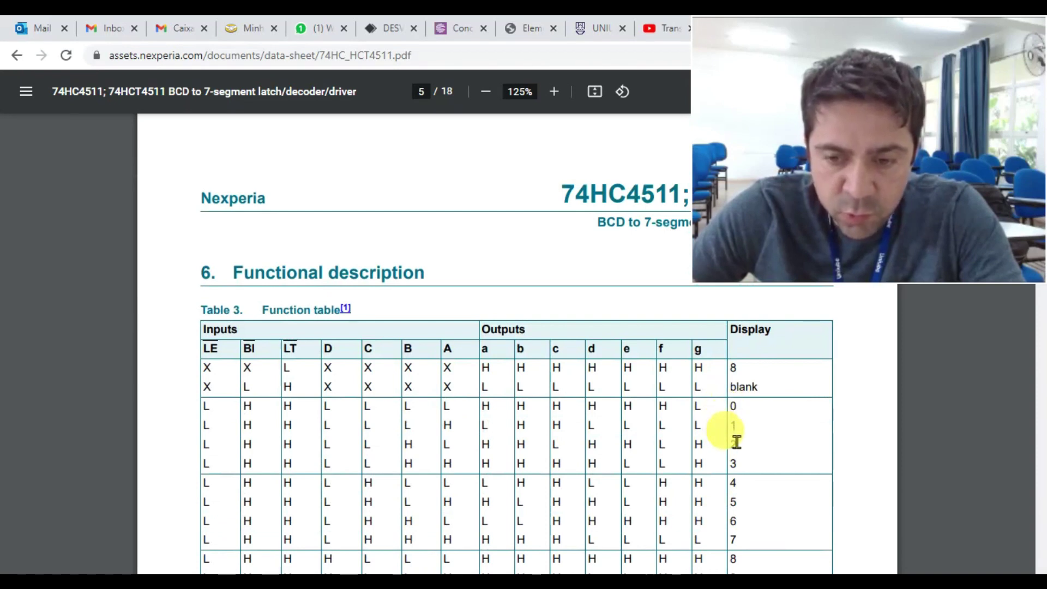
scroll(736, 441, down, 3)
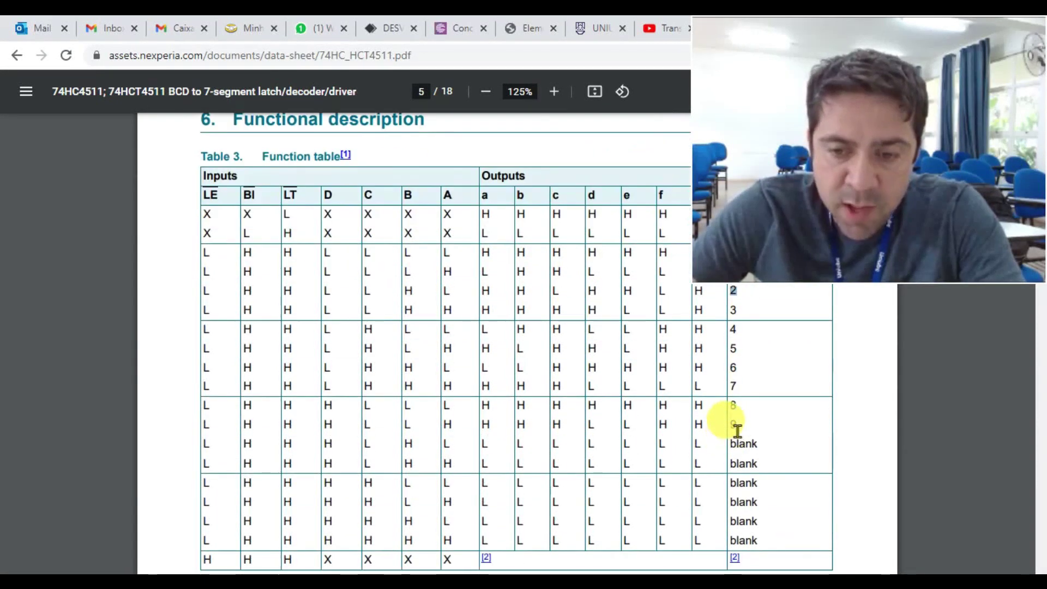
scroll(731, 443, down, 1)
drag(728, 365, 764, 463)
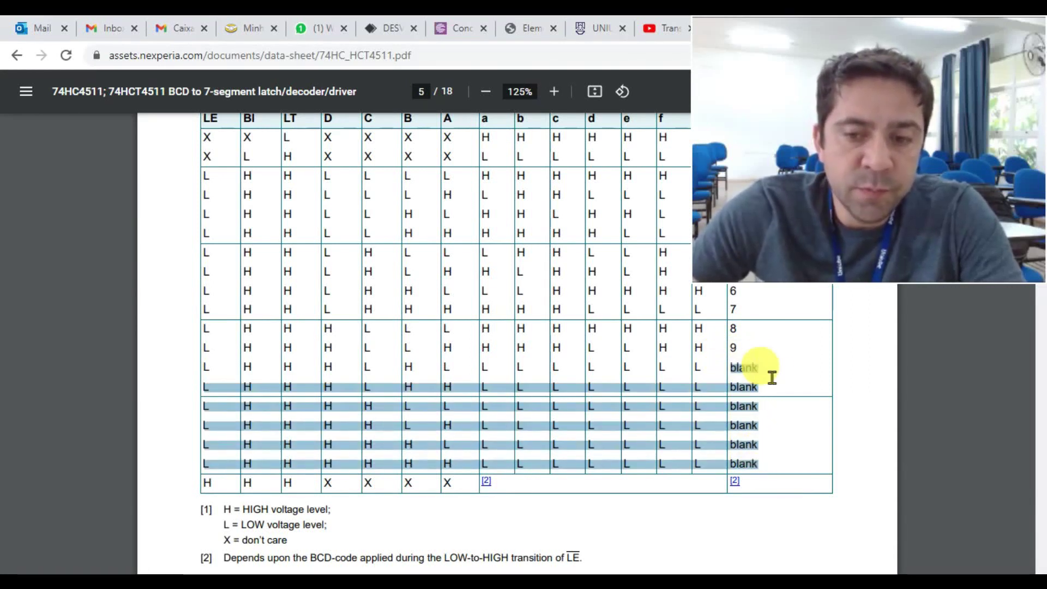
click(752, 373)
drag(730, 370, 761, 457)
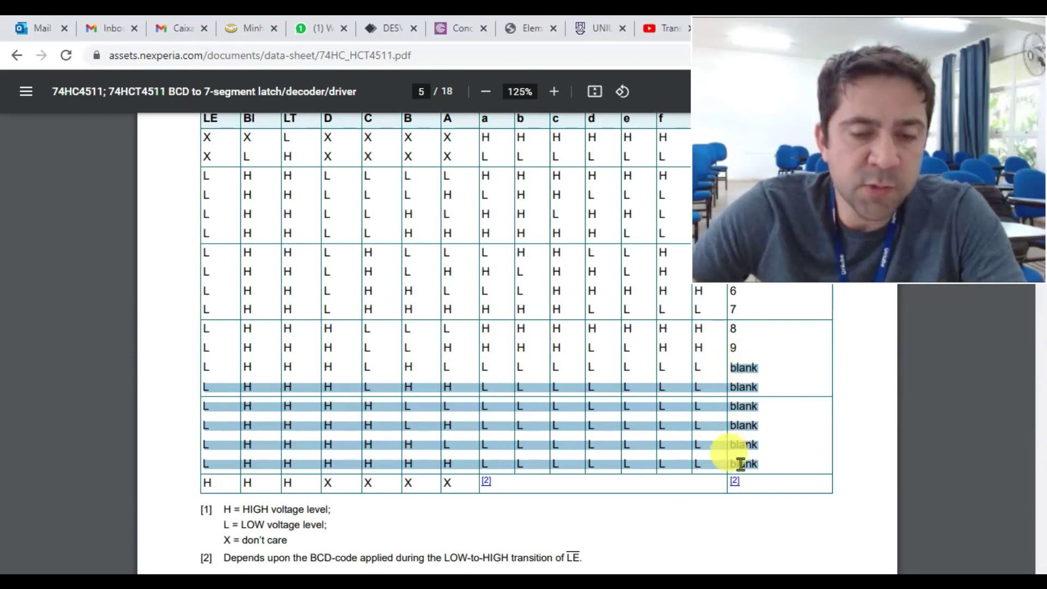
scroll(540, 406, up, 4)
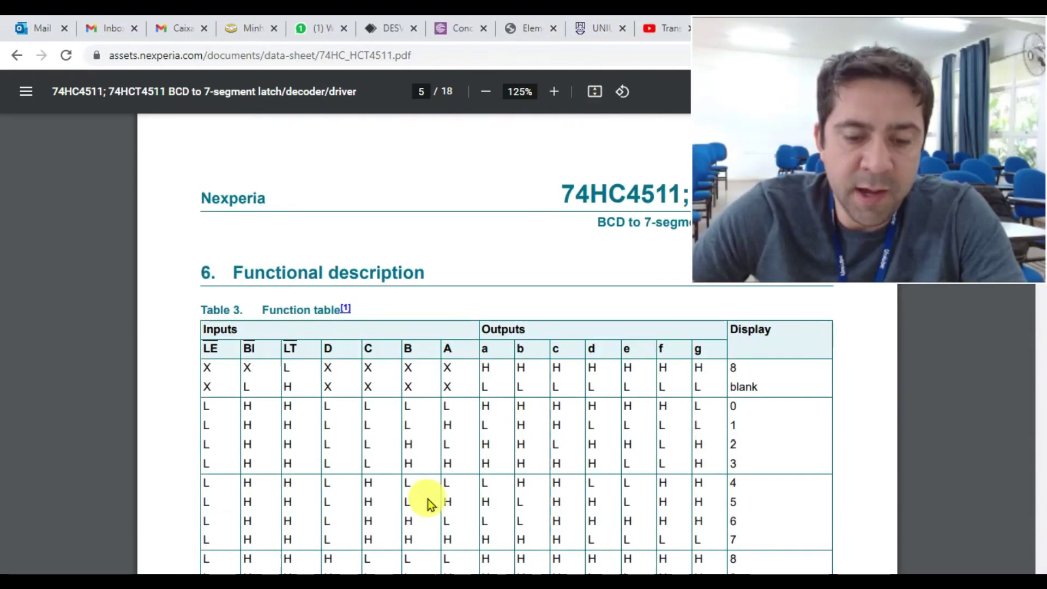
Step: Switch back to Proteus and view the whole counter circuit while the simulation runs
click(390, 573)
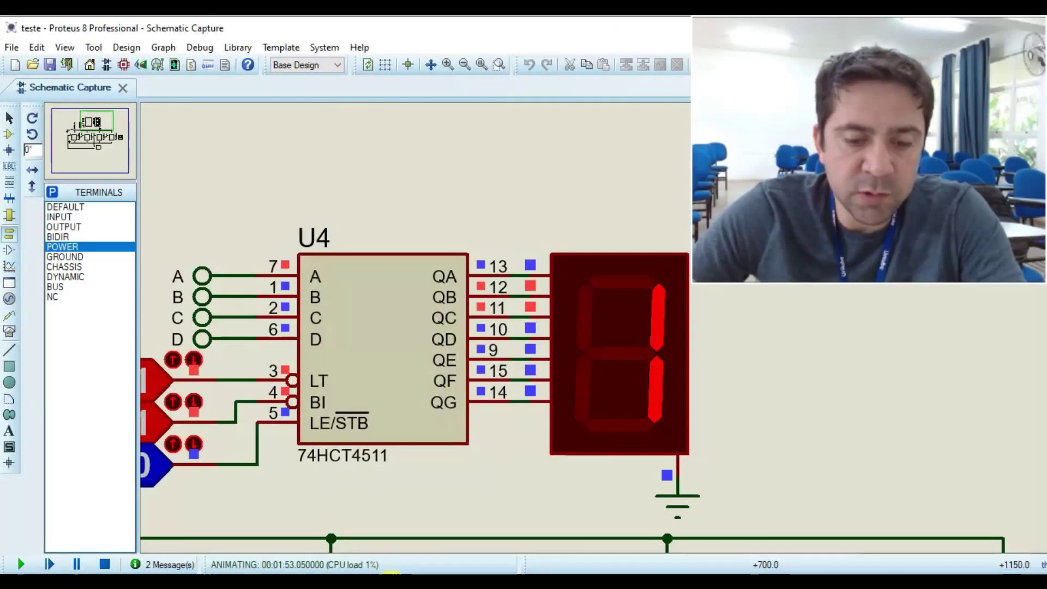
scroll(568, 342, down, 3)
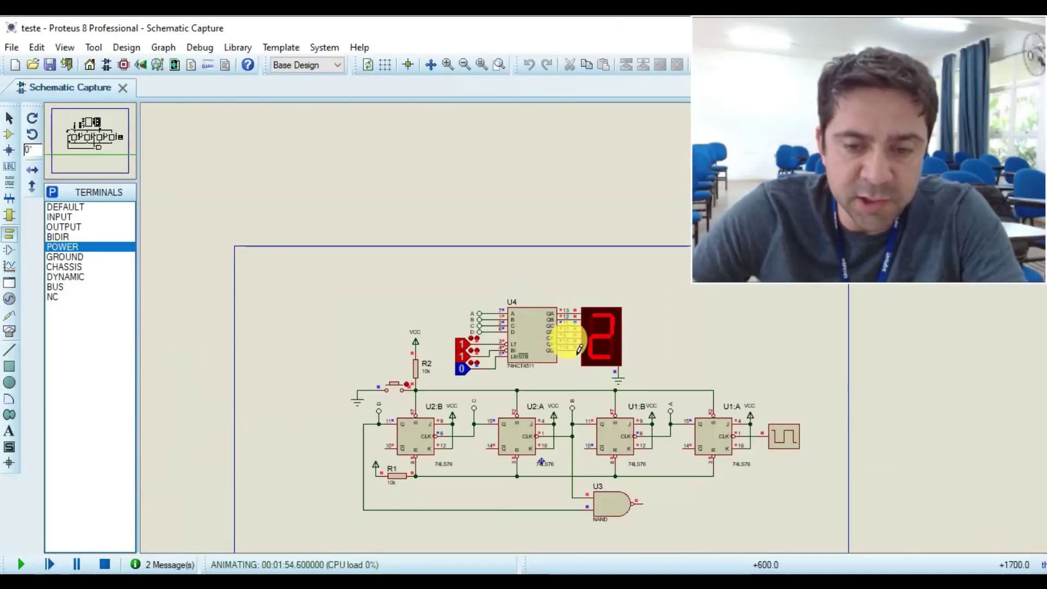
Step: Examine the 74HCT4511's inputs, segment outputs and the seven-segment display as the simulated counter runs past 9
scroll(624, 269, up, 2)
scroll(559, 262, up, 1)
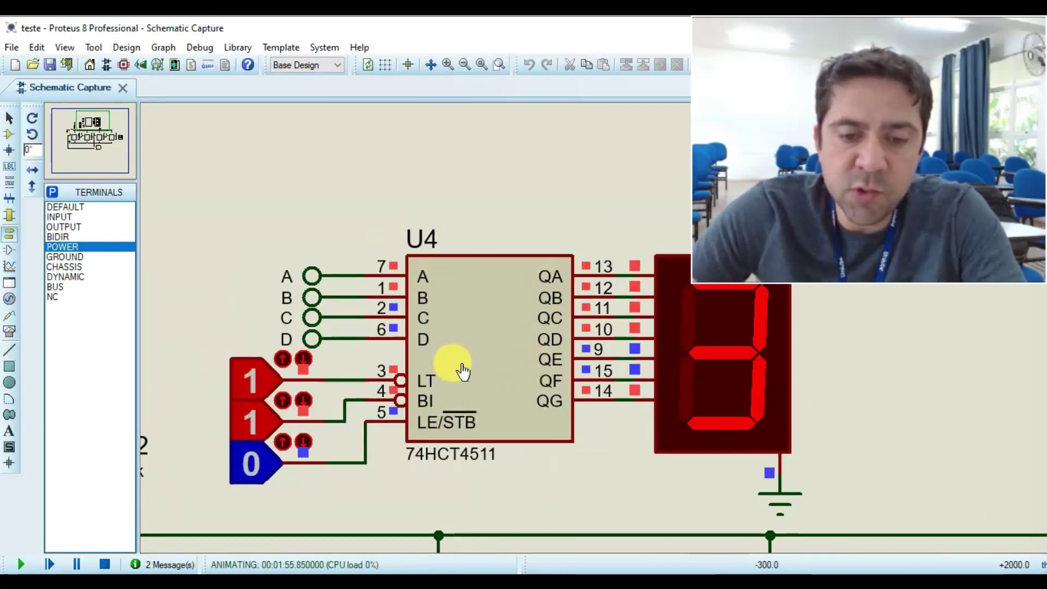
scroll(561, 343, down, 2)
scroll(597, 321, up, 1)
scroll(597, 322, up, 1)
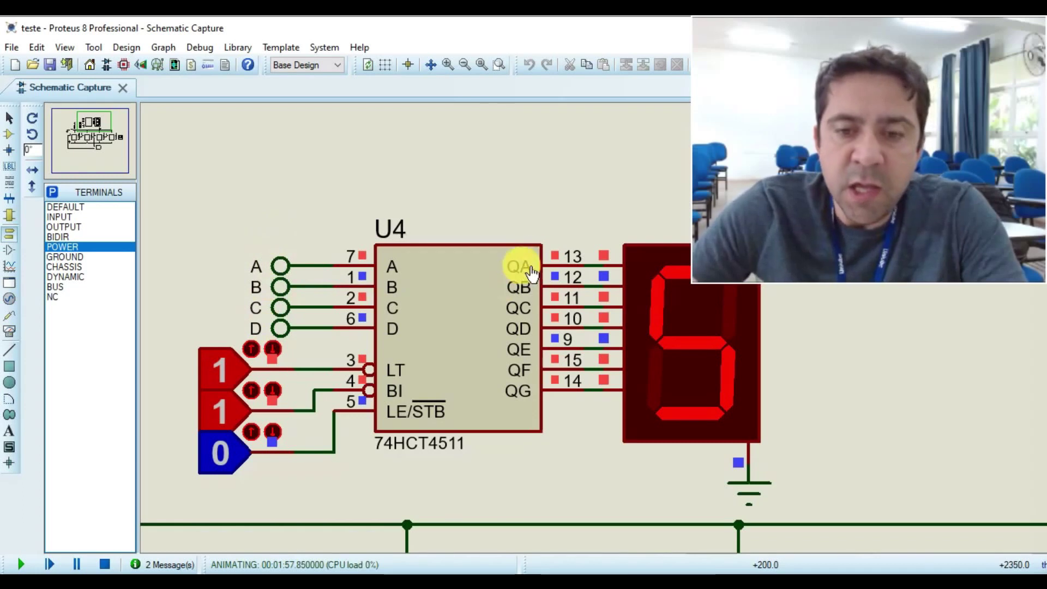
scroll(557, 390, down, 2)
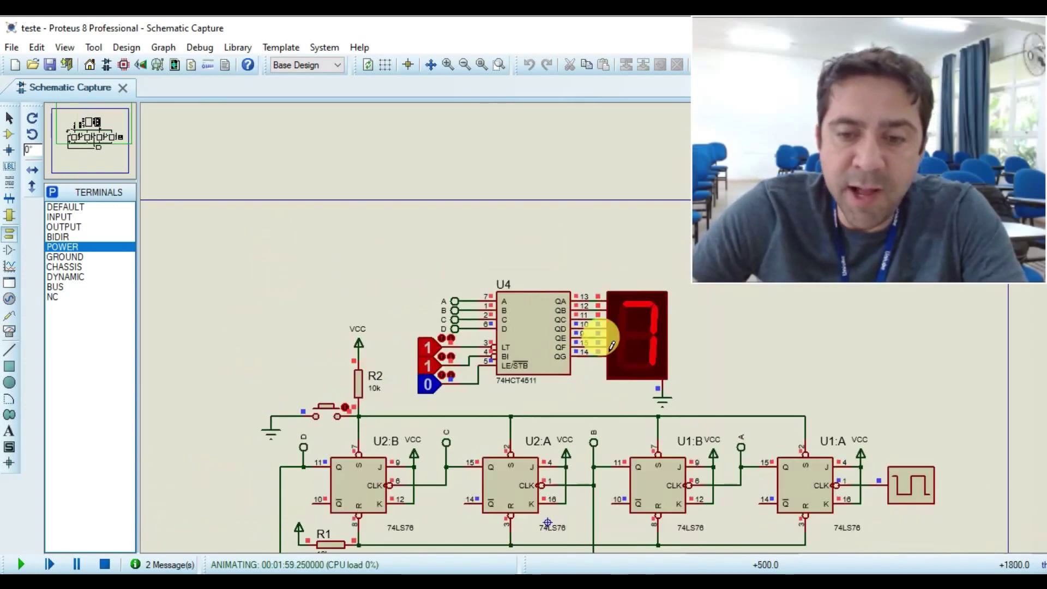
scroll(591, 334, up, 2)
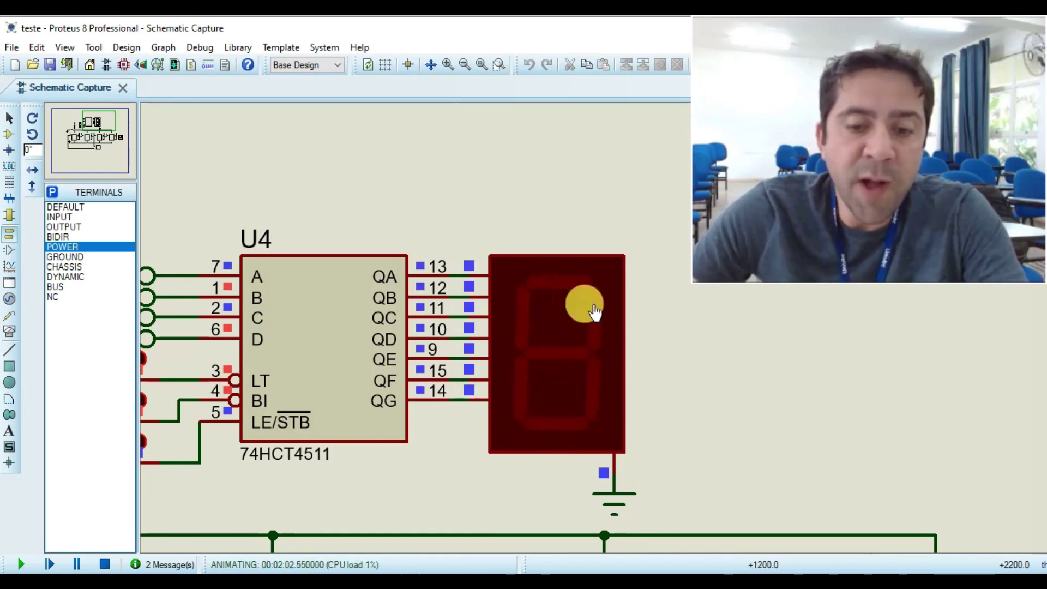
scroll(497, 355, down, 1)
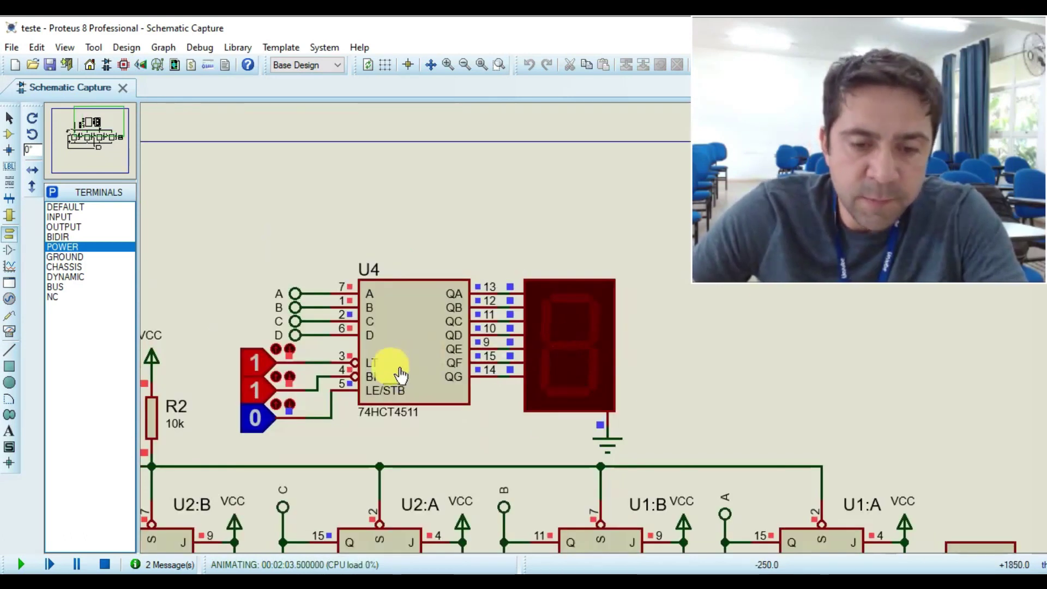
scroll(596, 334, up, 1)
scroll(586, 329, down, 1)
scroll(594, 324, up, 1)
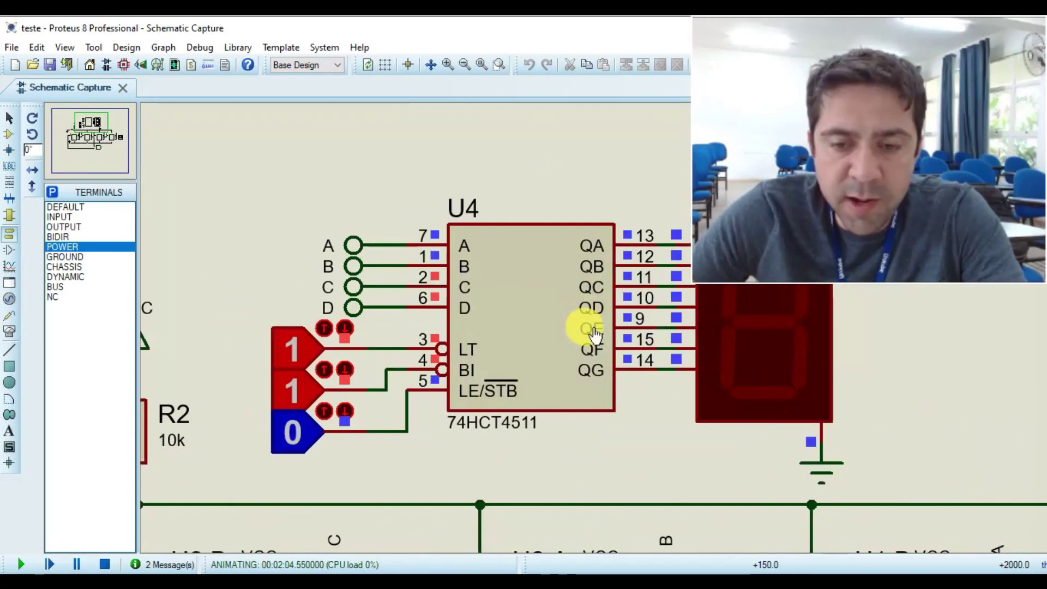
Step: Restart the simulation and watch the decoder and display count from 0
click(104, 564)
click(20, 564)
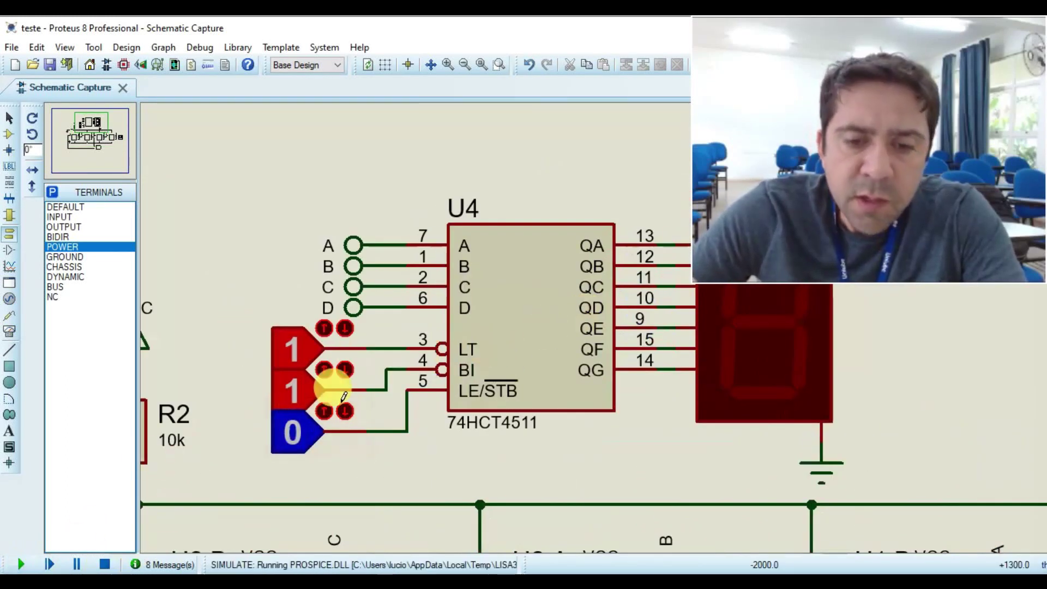
scroll(478, 327, down, 1)
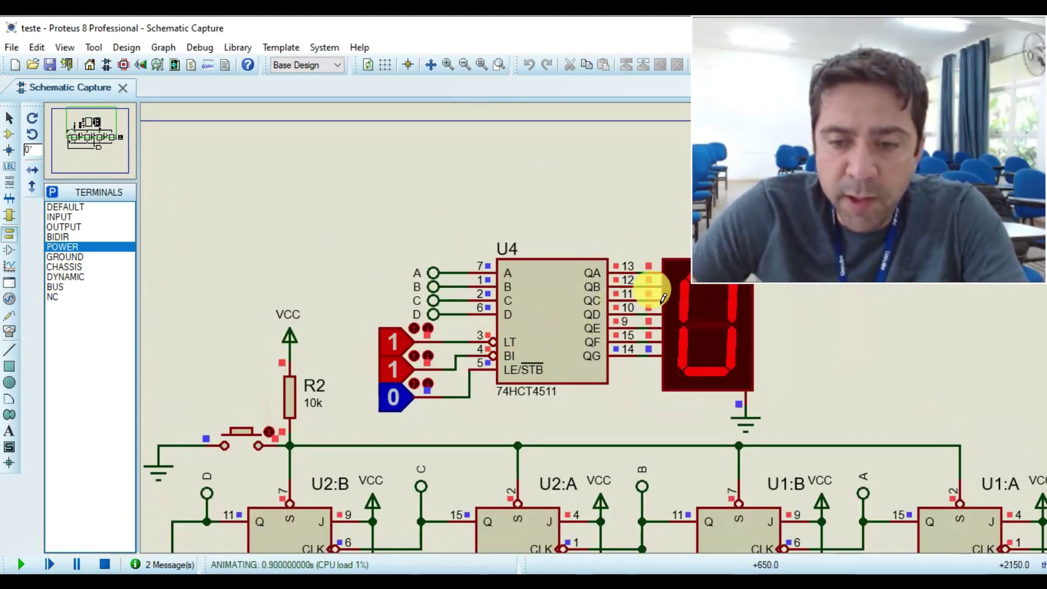
scroll(662, 288, up, 1)
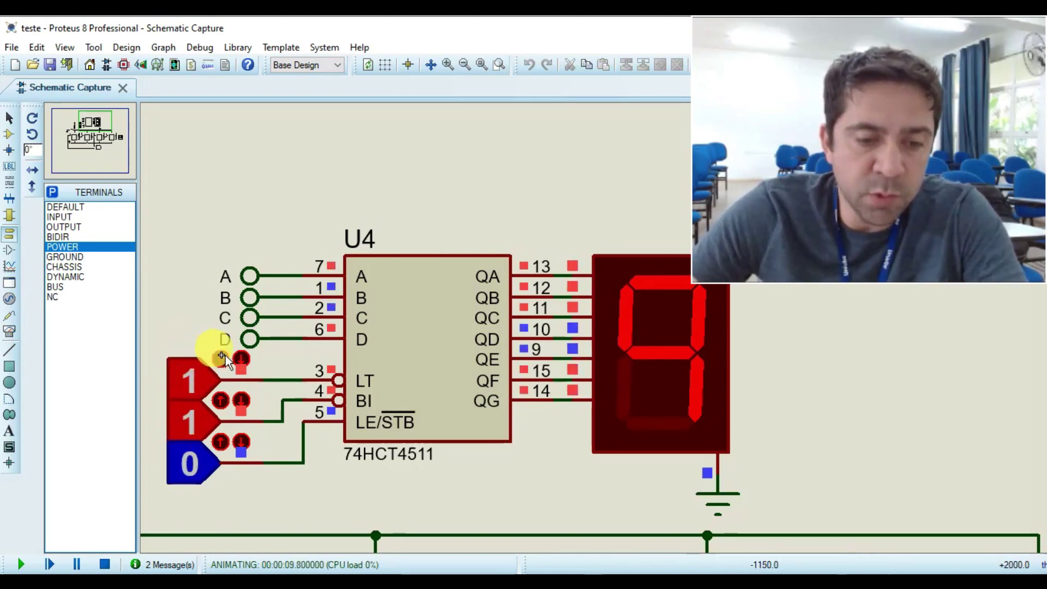
Step: Set the decoder's LT input to 0 and examine its A to D inputs and display
click(196, 385)
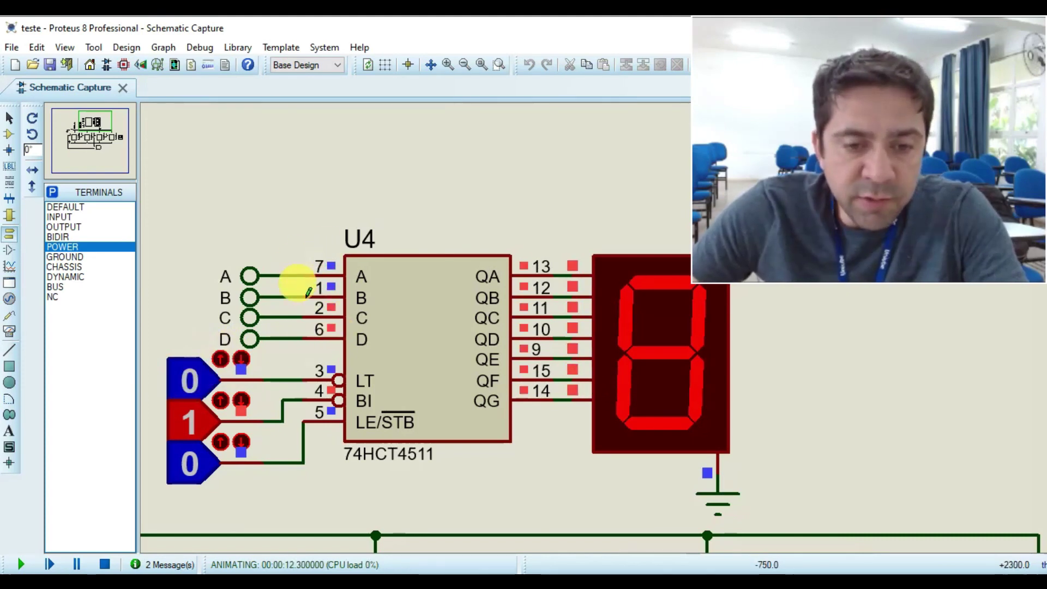
scroll(319, 331, up, 1)
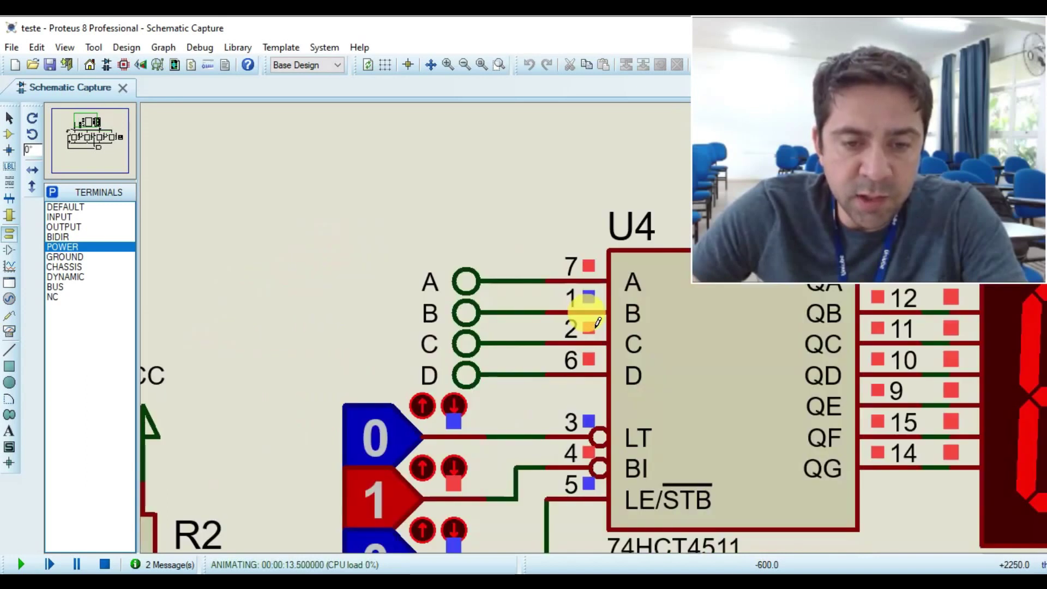
scroll(627, 285, up, 1)
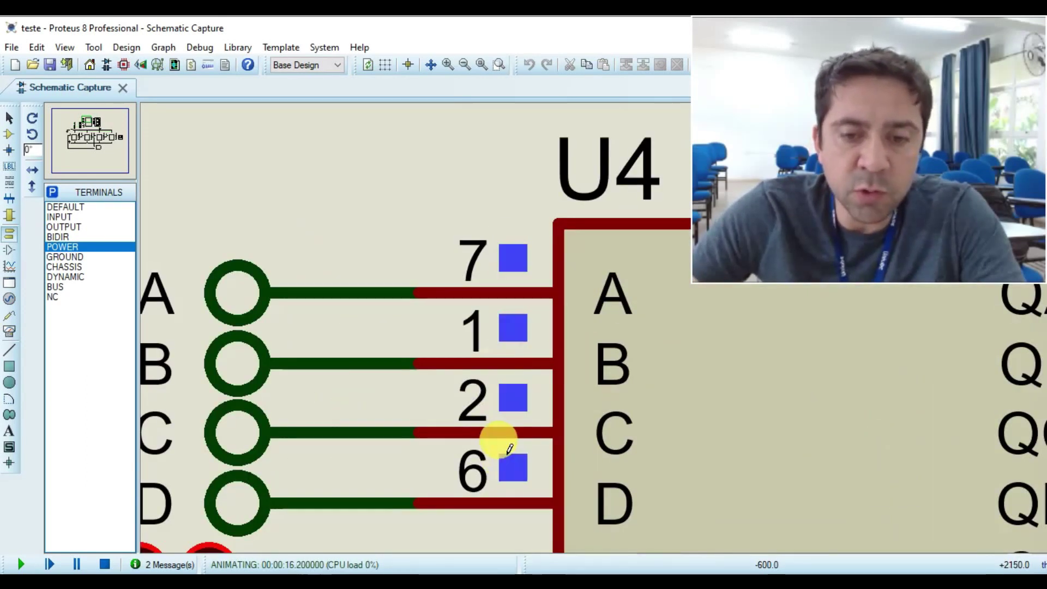
scroll(578, 346, down, 2)
scroll(678, 327, down, 1)
scroll(596, 322, up, 1)
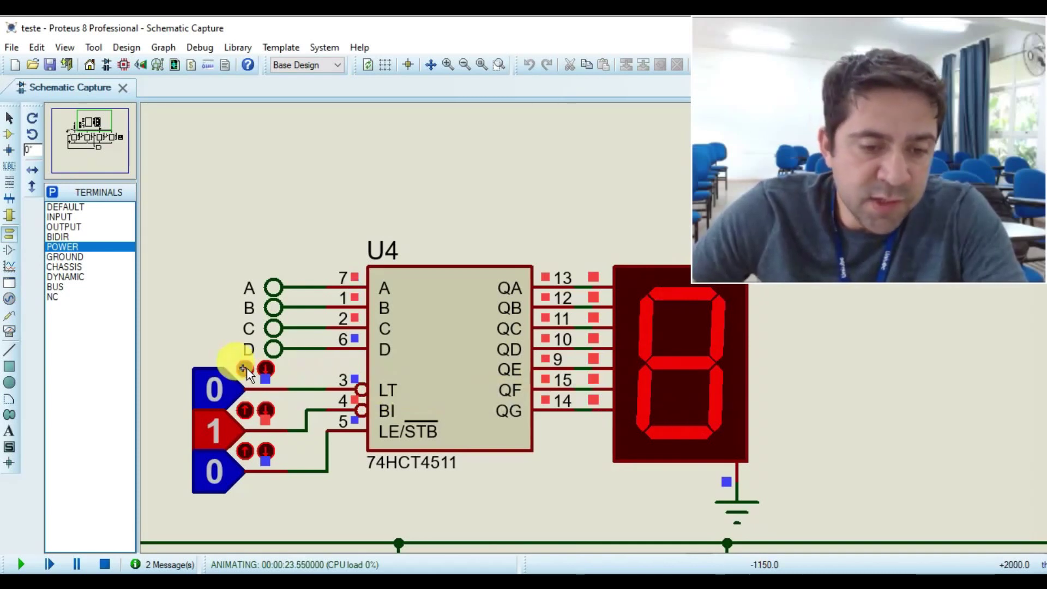
Step: Set the decoder's LT input to 1 and examine its BI and LE/STB pins
click(223, 377)
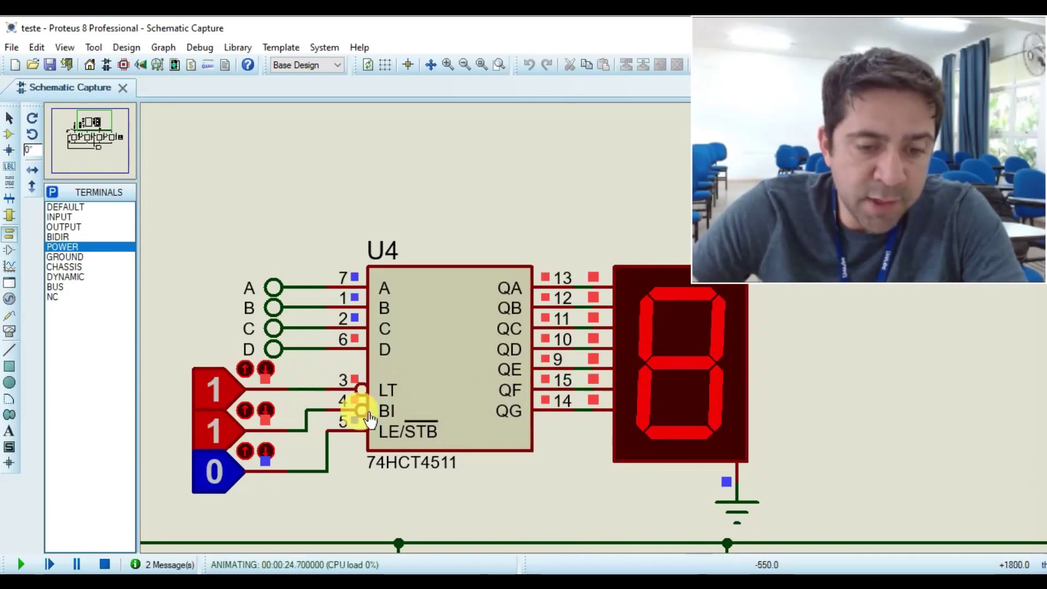
scroll(385, 412, up, 2)
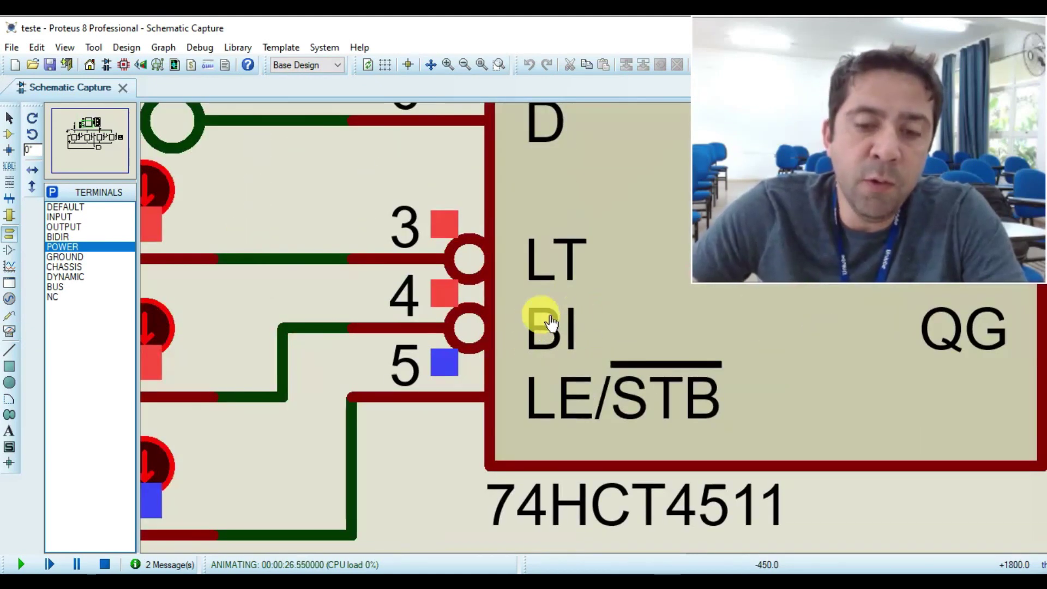
scroll(560, 335, down, 2)
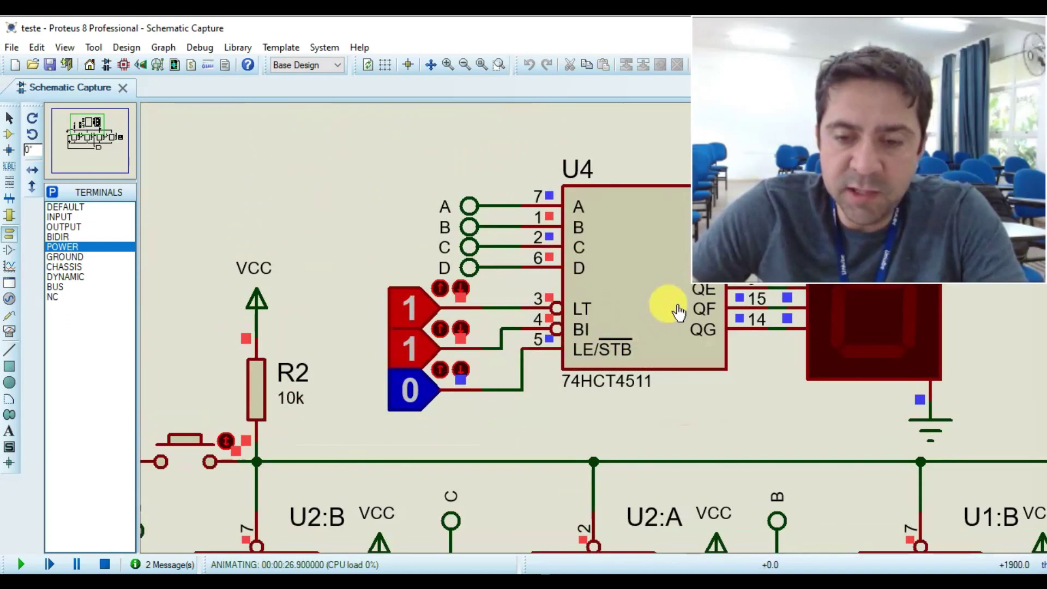
scroll(596, 325, up, 1)
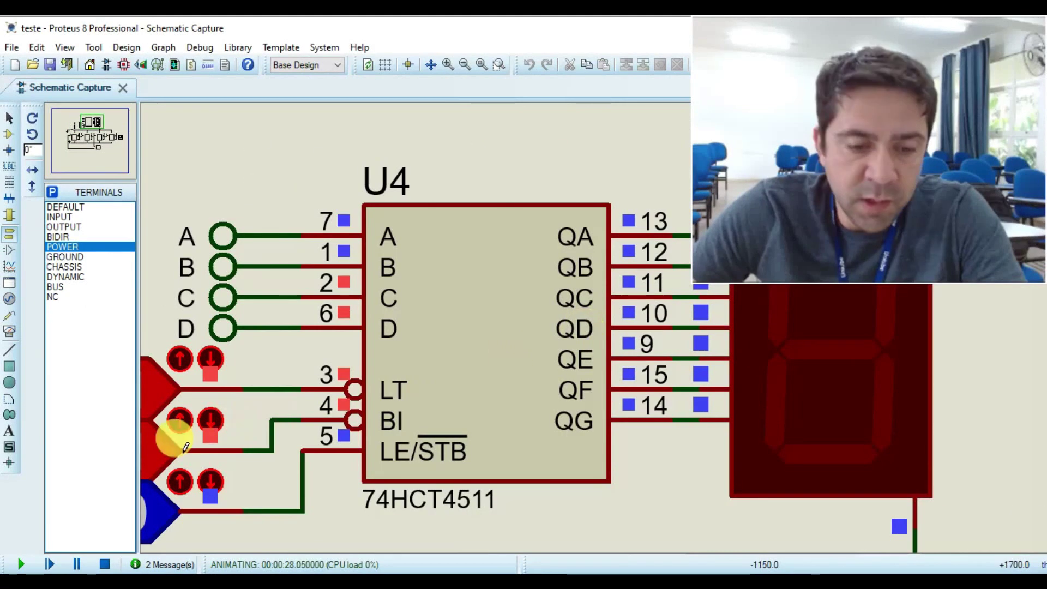
scroll(533, 355, down, 2)
scroll(580, 327, up, 2)
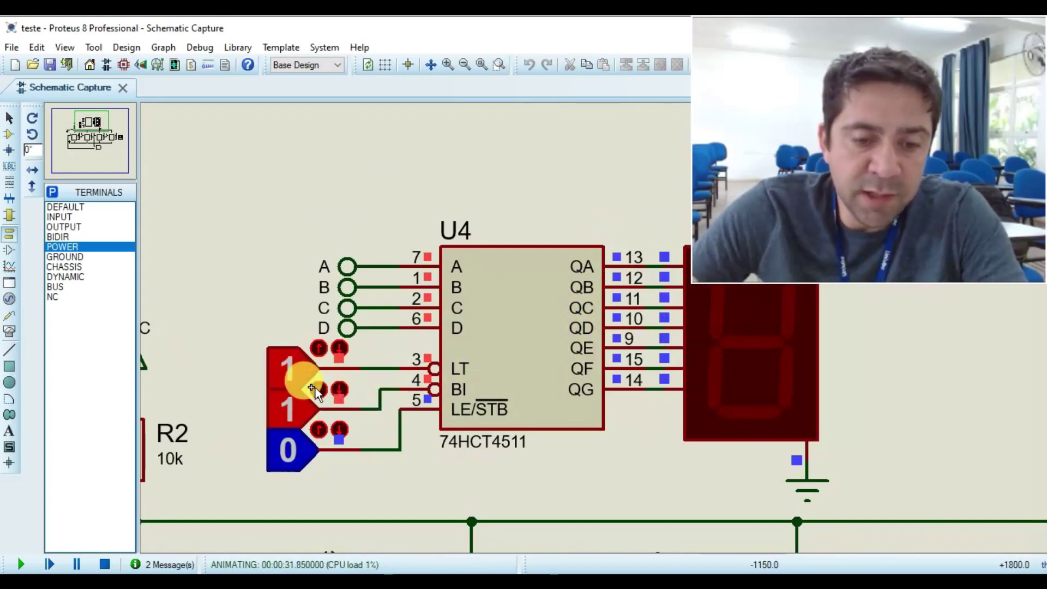
Step: Set the decoder's BI input to 0 and examine the segment outputs and display
click(339, 389)
scroll(478, 362, down, 1)
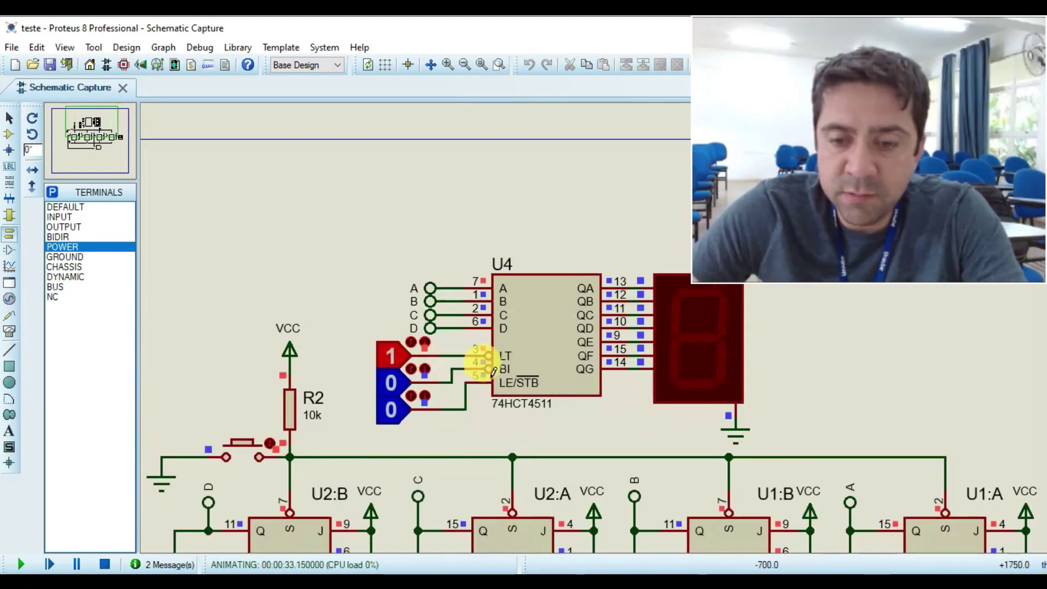
scroll(682, 346, up, 1)
scroll(591, 310, down, 1)
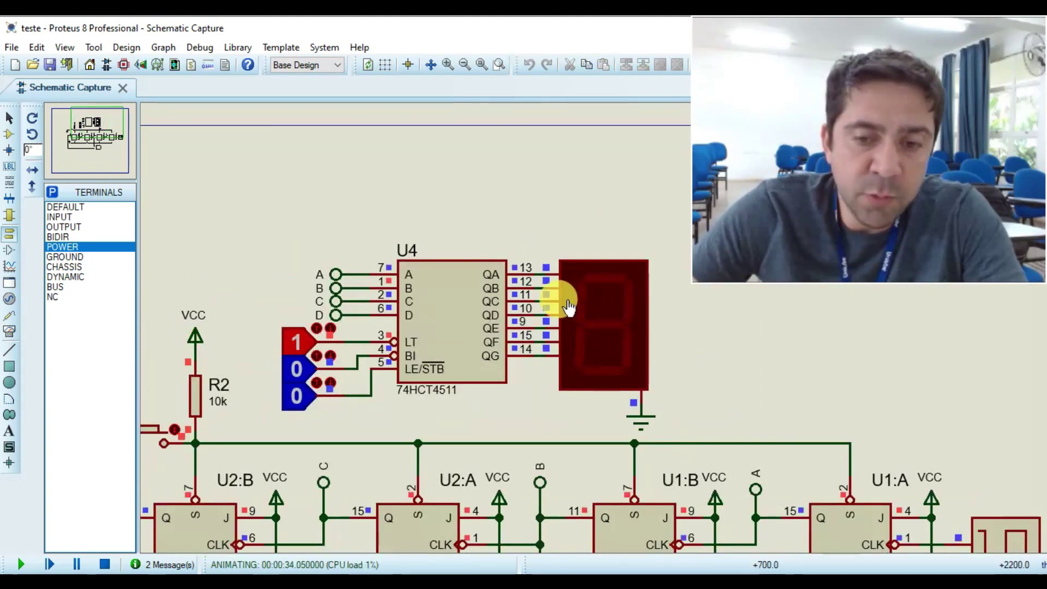
scroll(554, 294, up, 1)
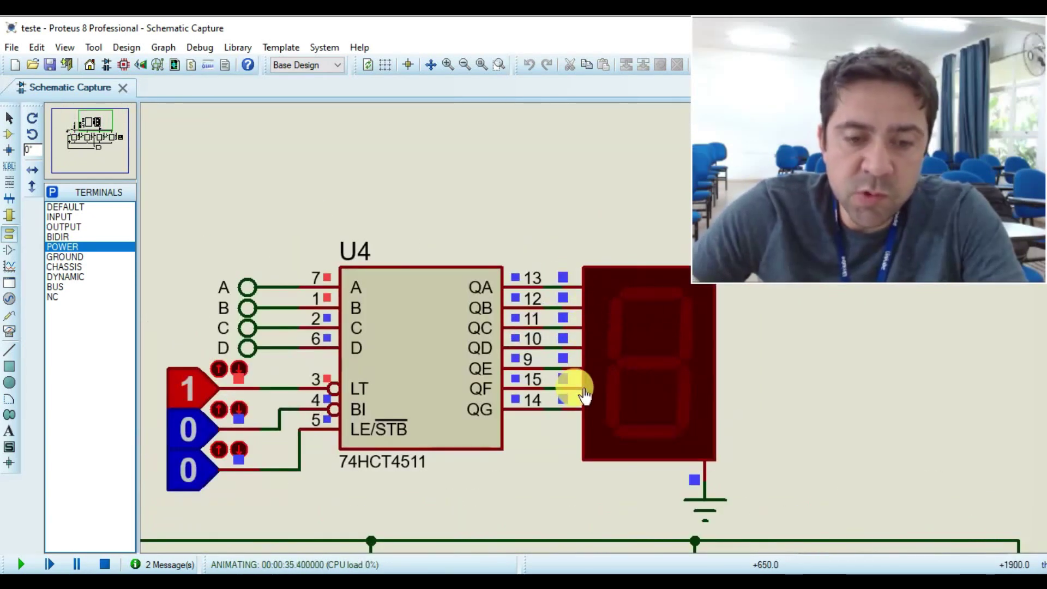
Step: Set the decoder's BI input to 1 and its LE/STB input to 1
click(217, 409)
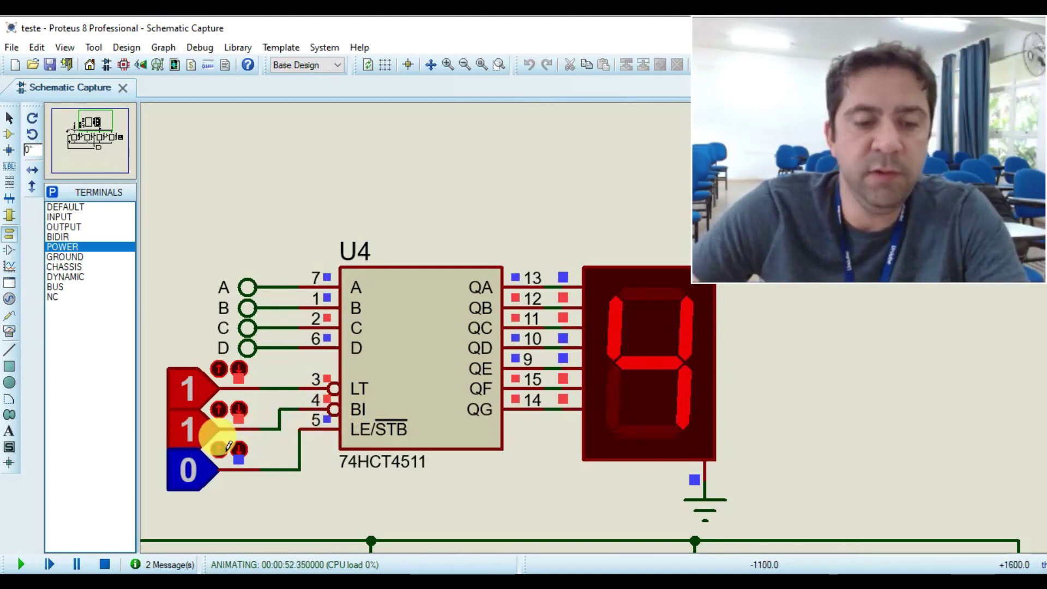
click(221, 449)
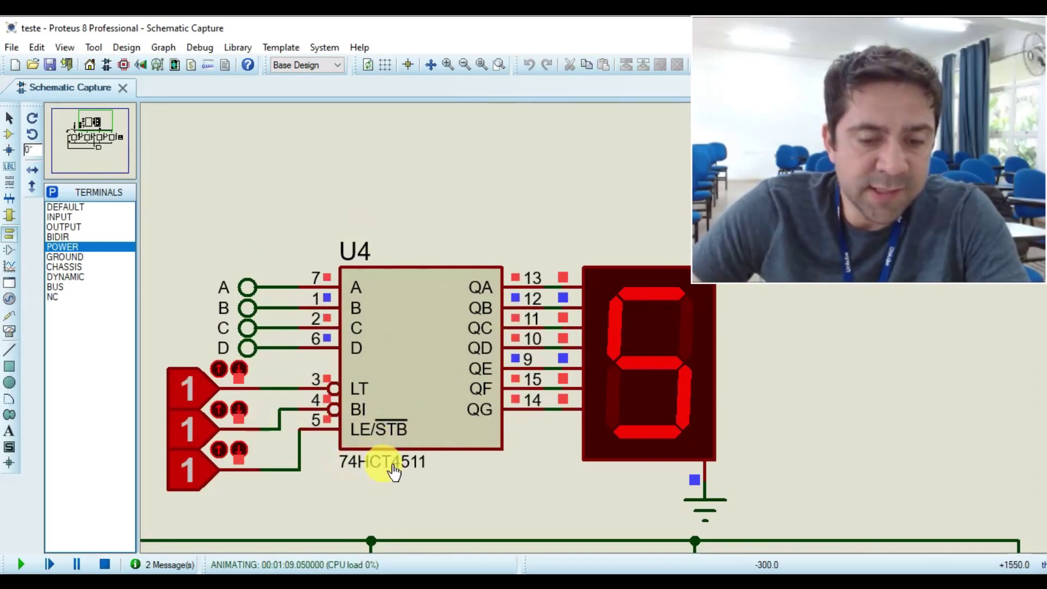
scroll(460, 444, down, 3)
scroll(573, 334, up, 2)
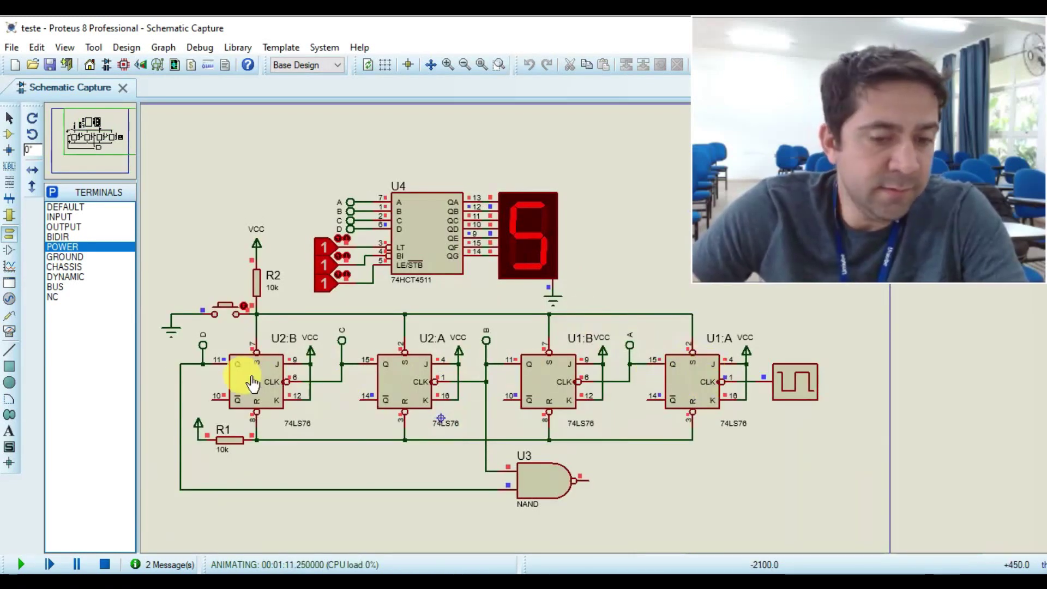
Step: Wire the NAND gate's output to the flip-flops' common reset line and rerun the simulation with the decoder's LE/STB input toggled
click(104, 564)
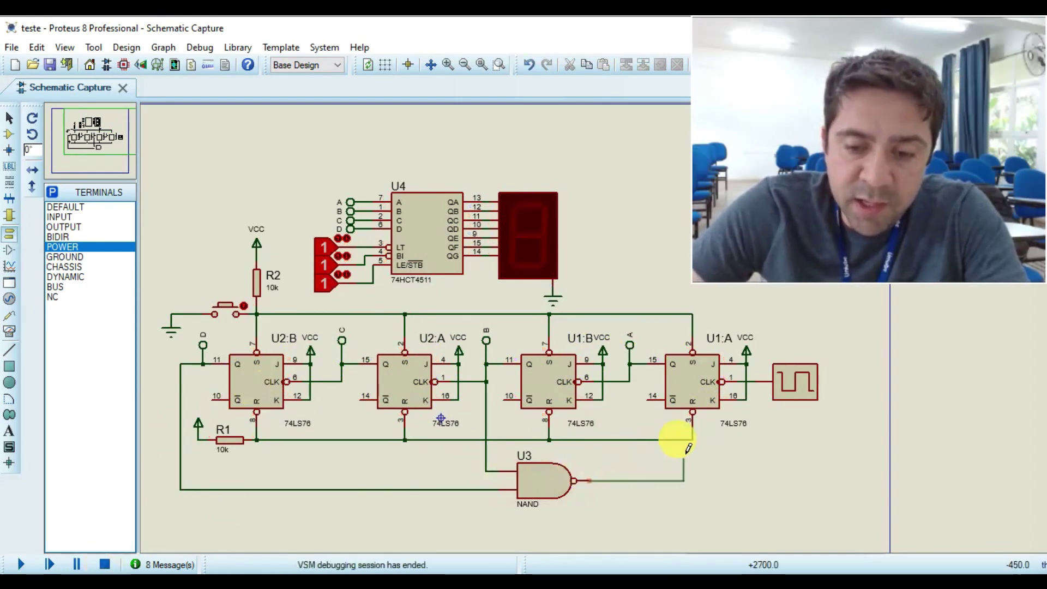
click(21, 564)
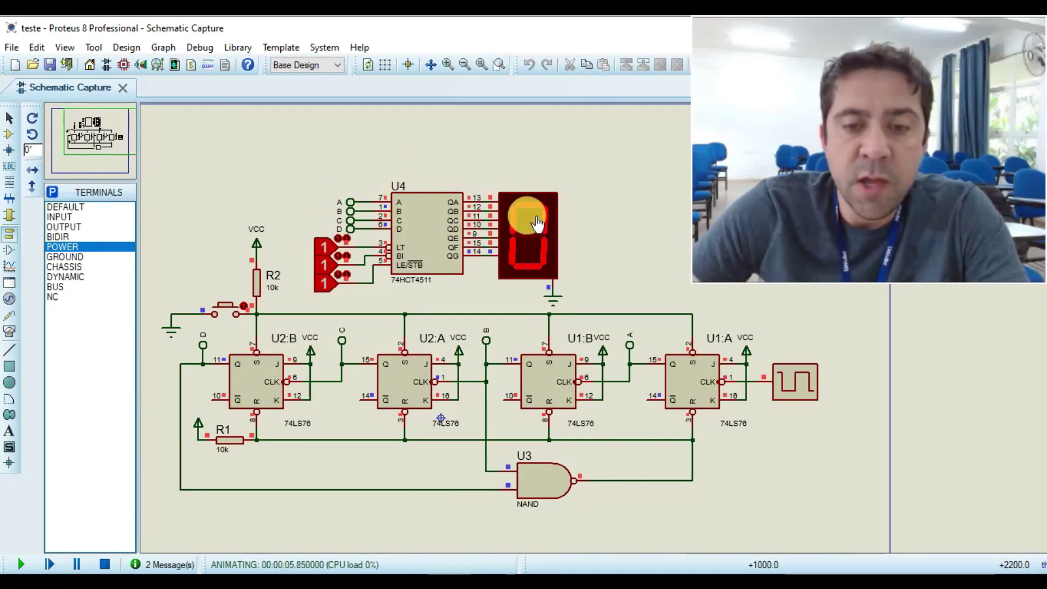
click(338, 284)
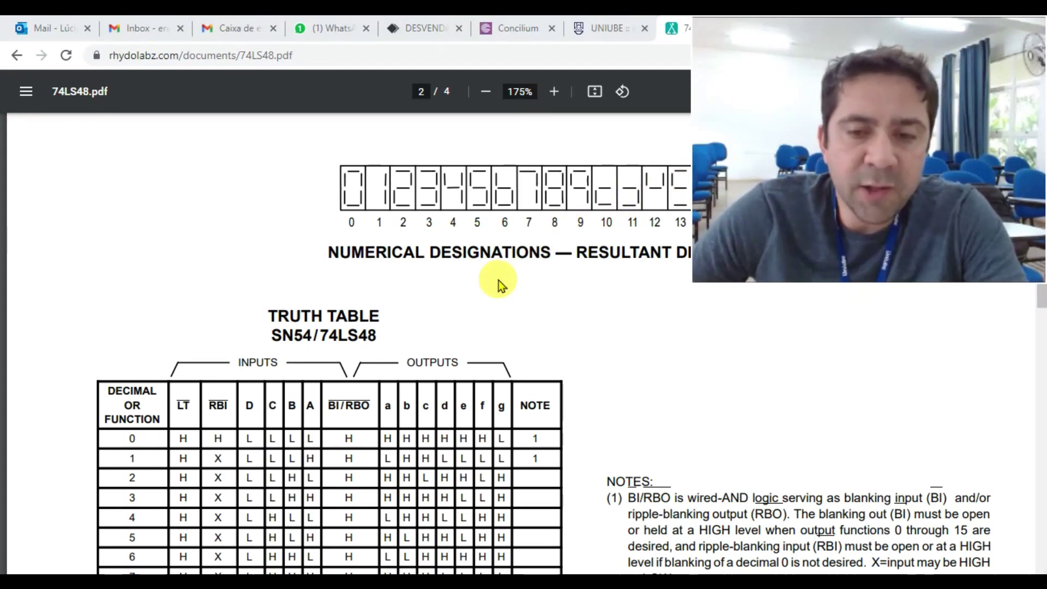
Step: Switch to the 74LS48 datasheet in the browser and examine the resultant displays for 0 to 15 at 250% zoom
scroll(497, 283, up, 4)
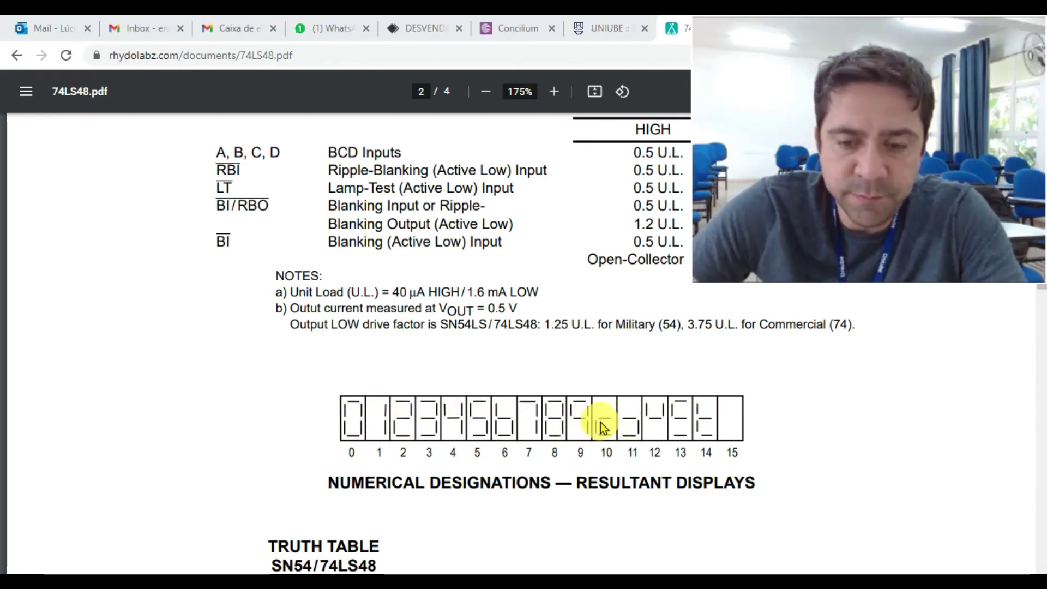
click(554, 91)
click(554, 91)
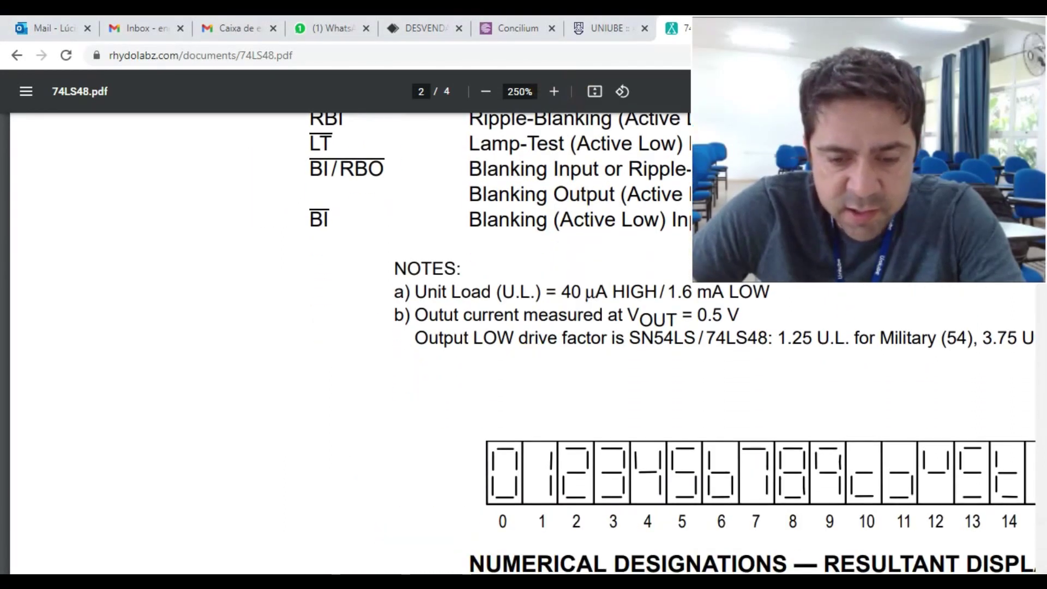
scroll(631, 518, right, 5)
scroll(647, 451, down, 3)
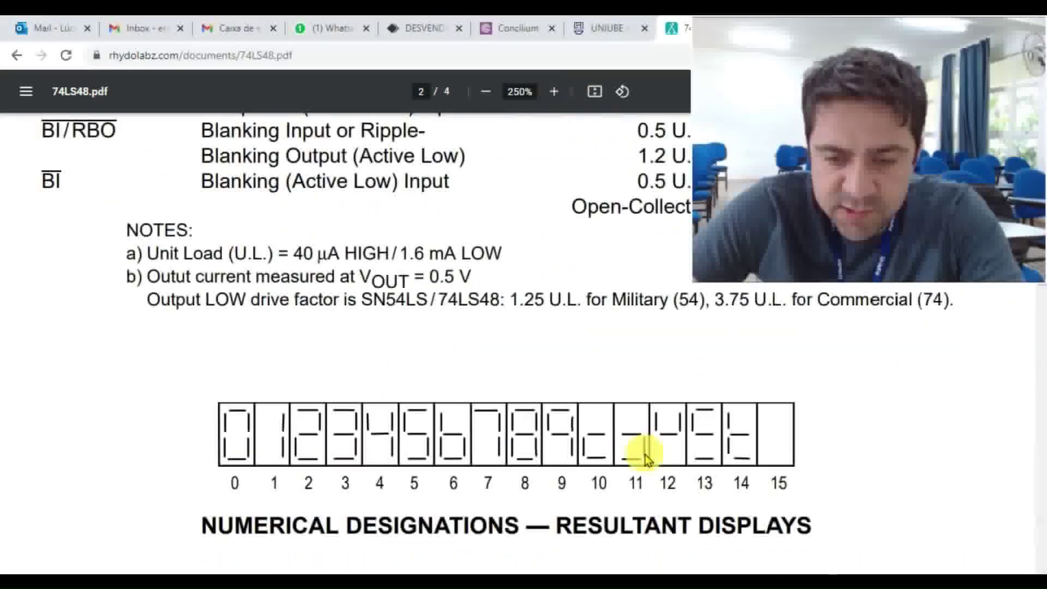
scroll(661, 367, up, 1)
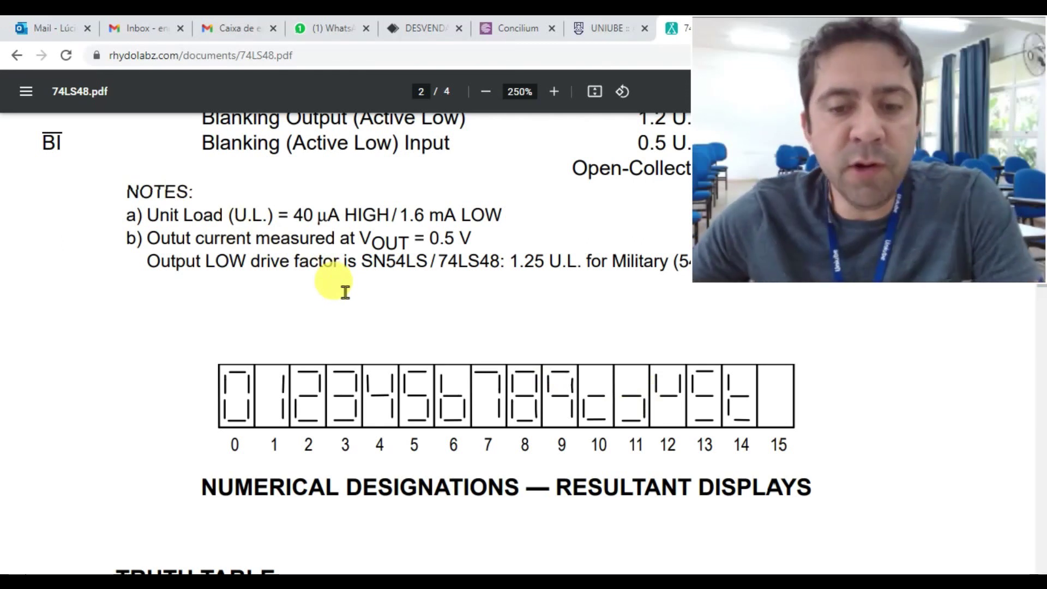
Step: Examine the 74LS48 truth table, highlighting the D to A input headings, the a to g output headings and part of row 0
scroll(354, 296, down, 10)
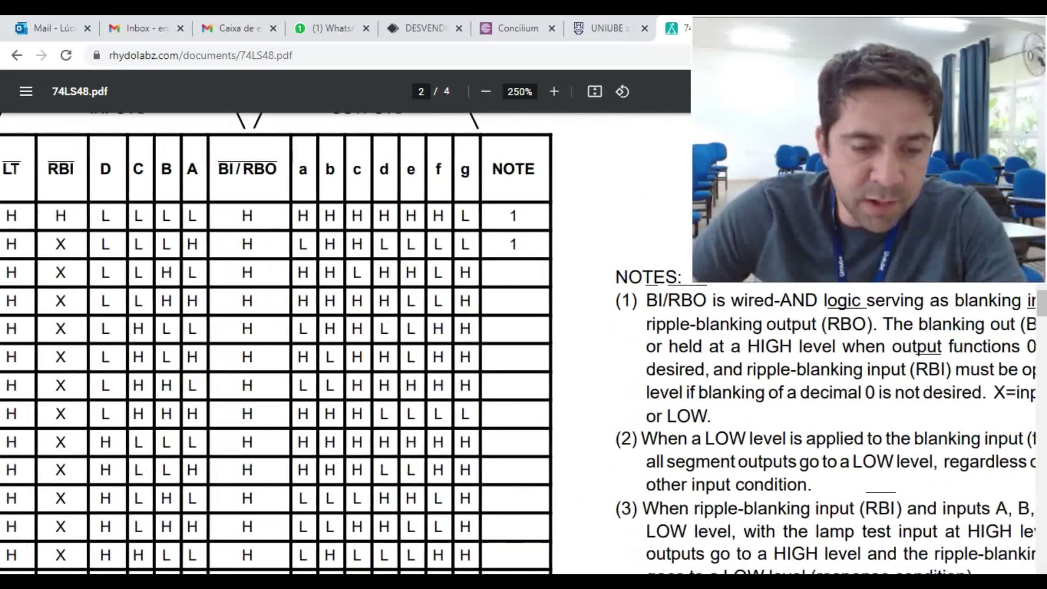
scroll(564, 493, left, 5)
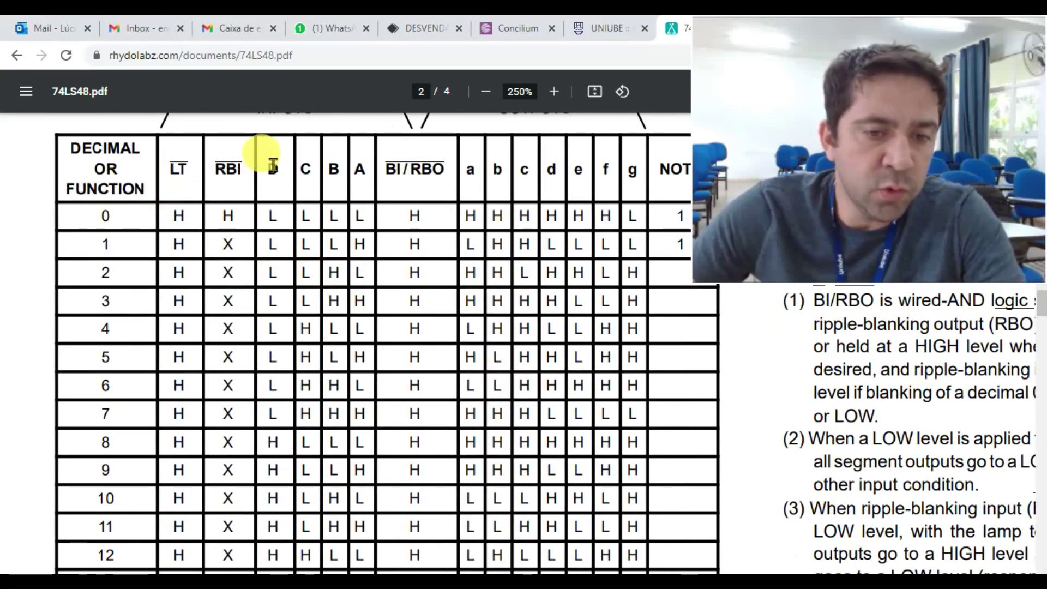
drag(376, 163, 275, 169)
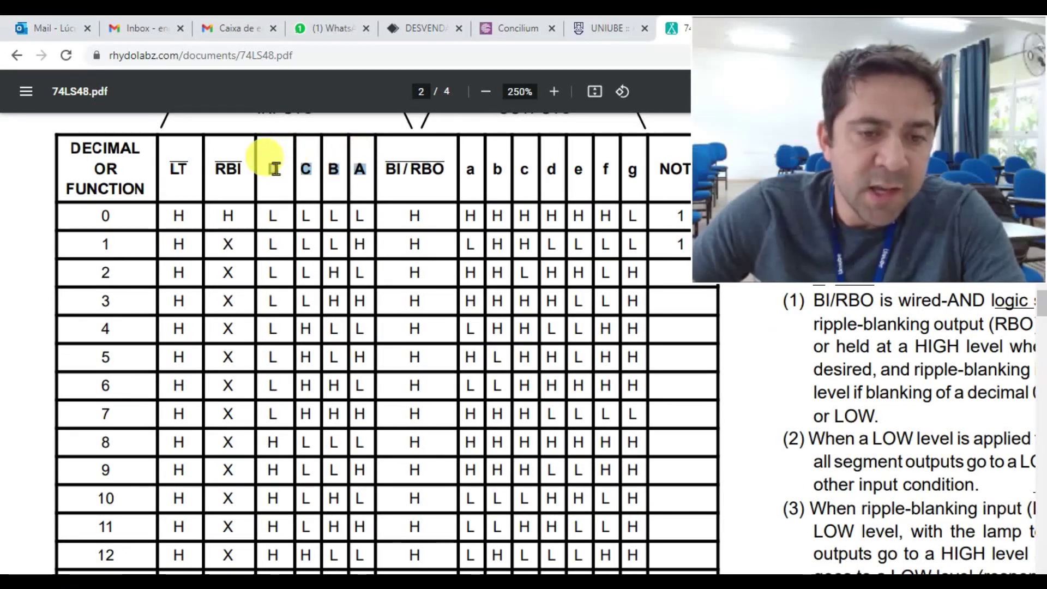
drag(464, 169, 648, 169)
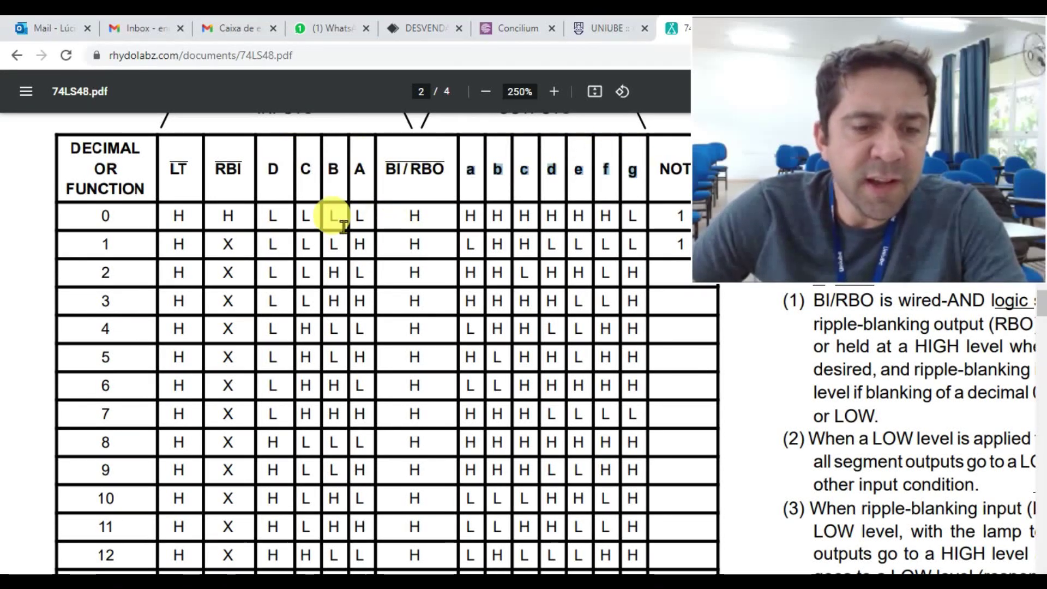
drag(280, 216, 178, 215)
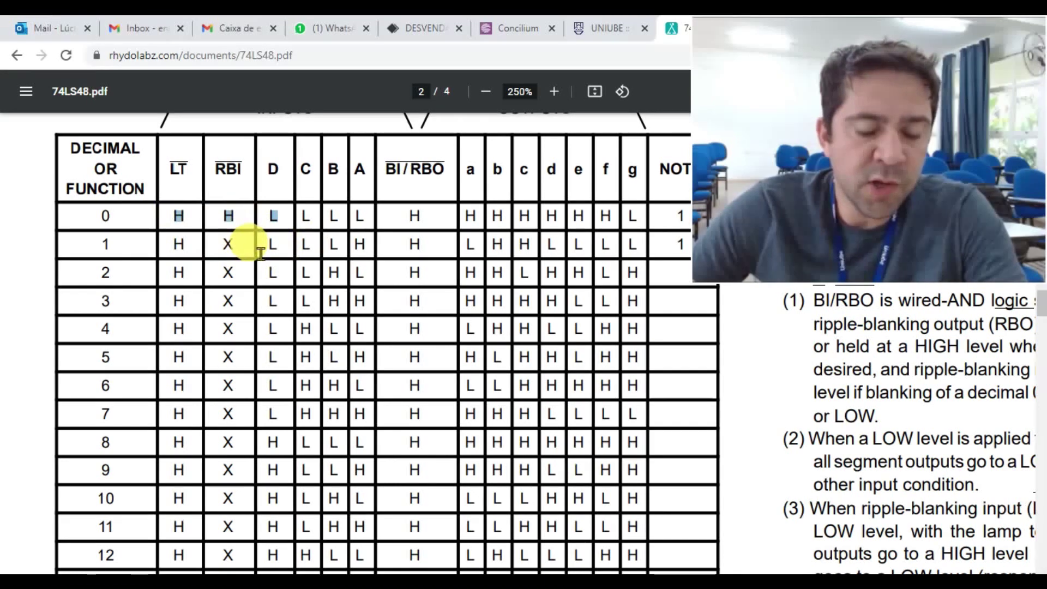
scroll(260, 251, down, 3)
scroll(260, 252, up, 3)
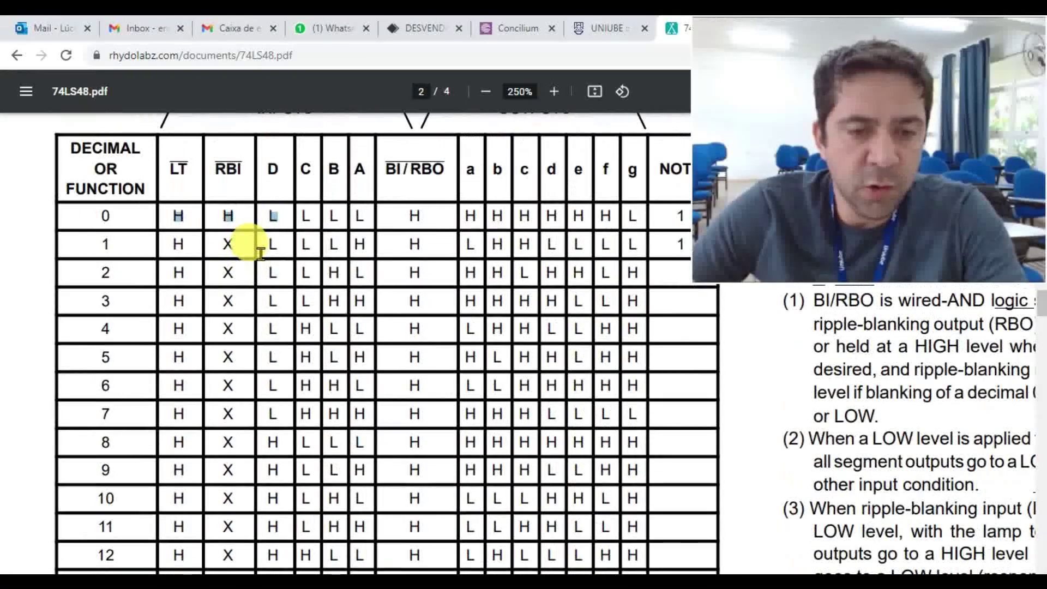